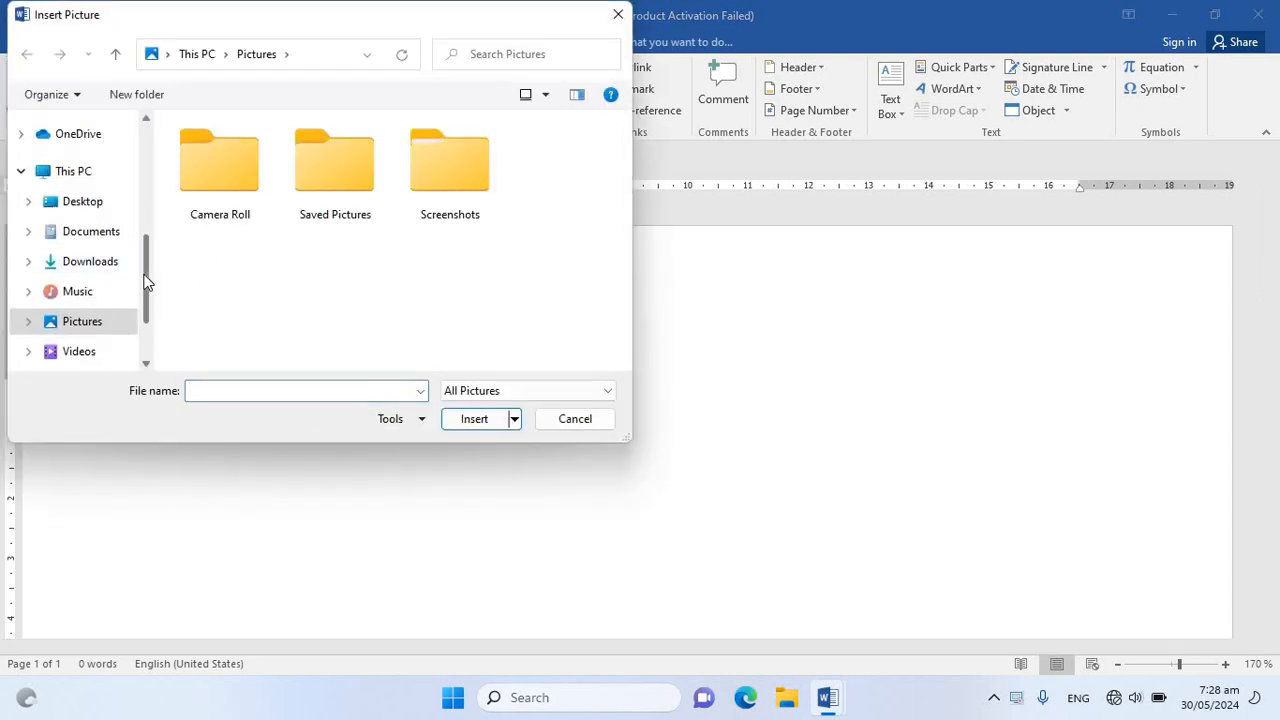
# Insert the picture file Untitled from the Desktop folder into the document
pyautogui.moveTo(145, 263); pyautogui.dragTo(163, 152)
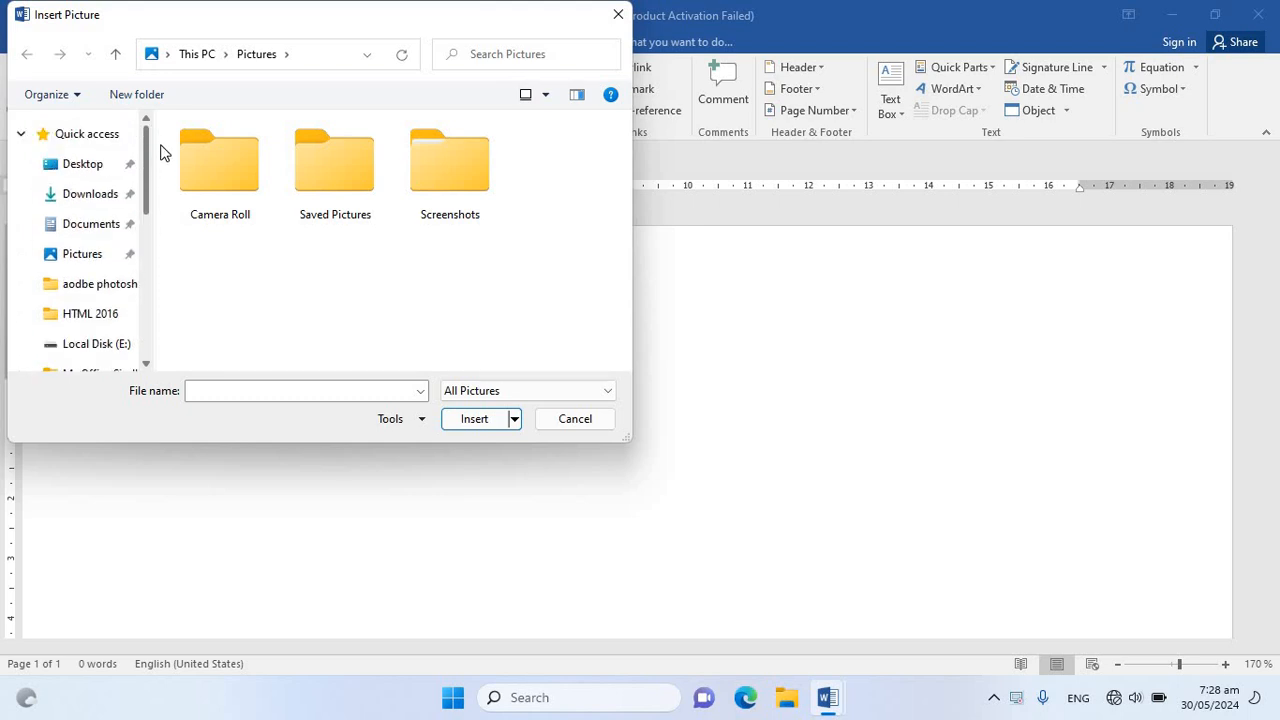
pyautogui.click(100, 166)
pyautogui.click(548, 165)
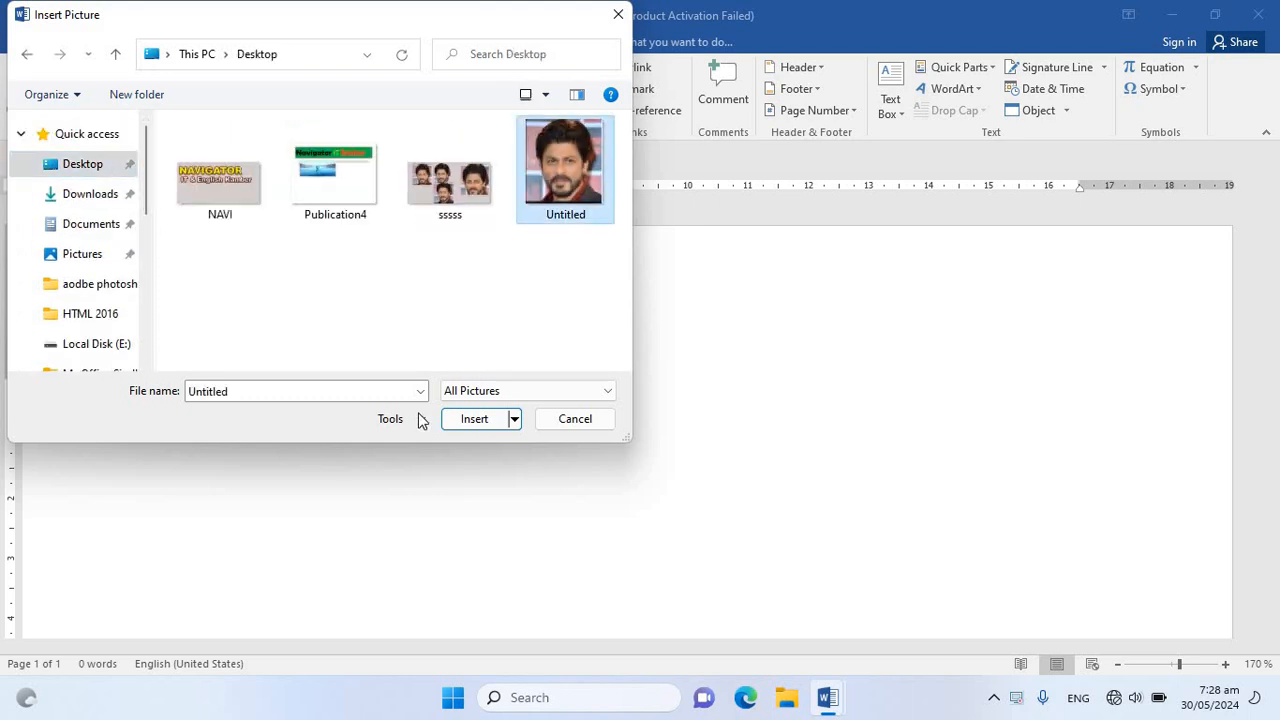
pyautogui.click(474, 420)
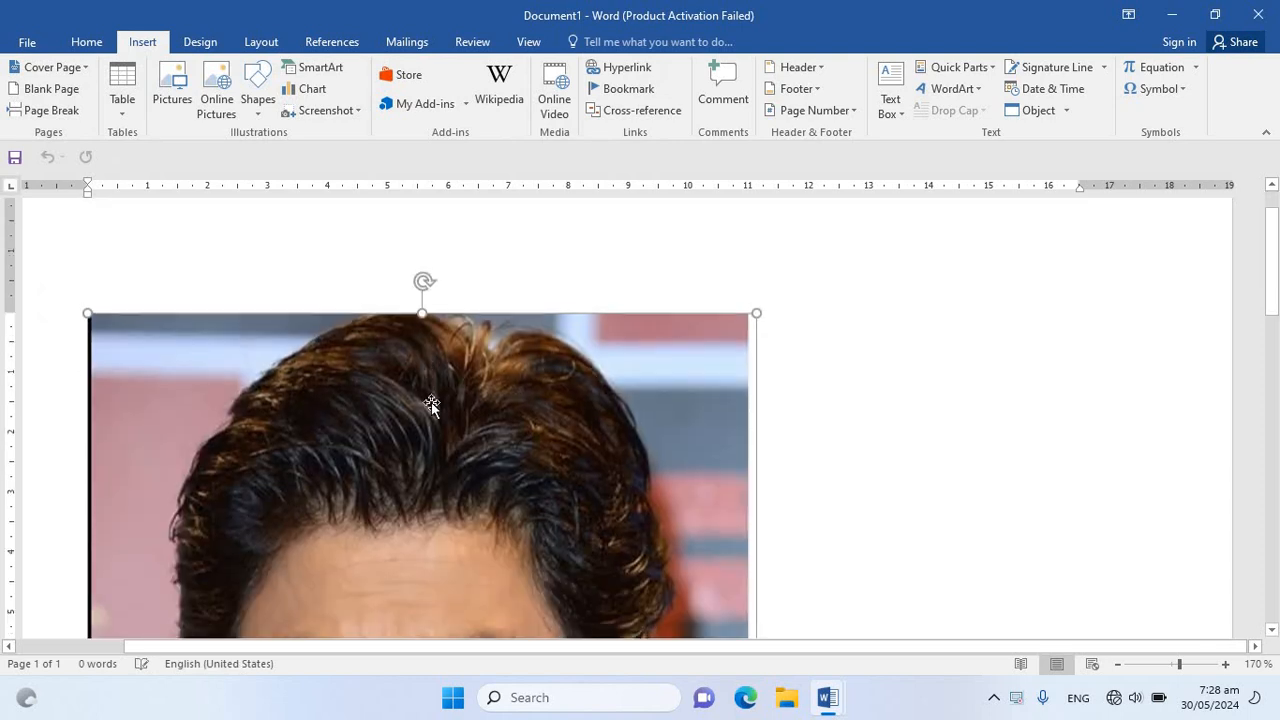
# Shrink the inserted picture proportionally to about 9.55 cm high by 8.67 cm wide and deselect it
pyautogui.moveTo(612, 405); pyautogui.dragTo(526, 459)
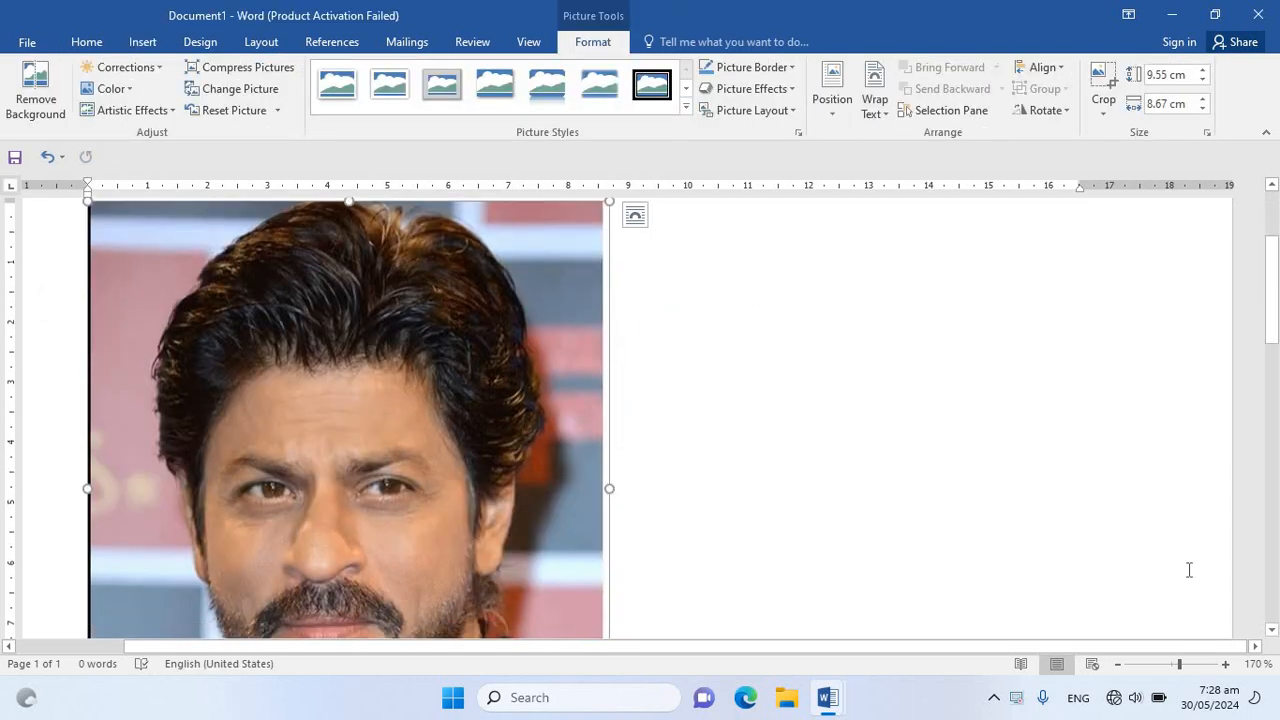
pyautogui.moveTo(1179, 664); pyautogui.dragTo(1172, 664)
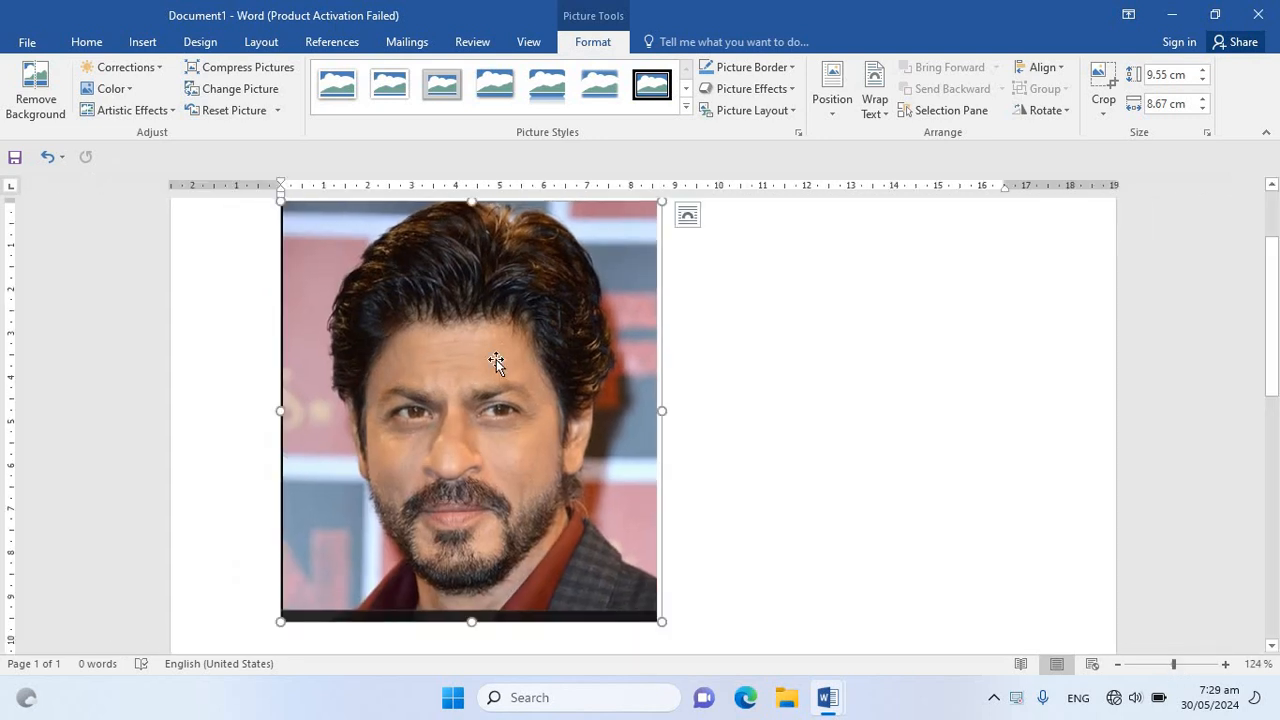
pyautogui.click(800, 426)
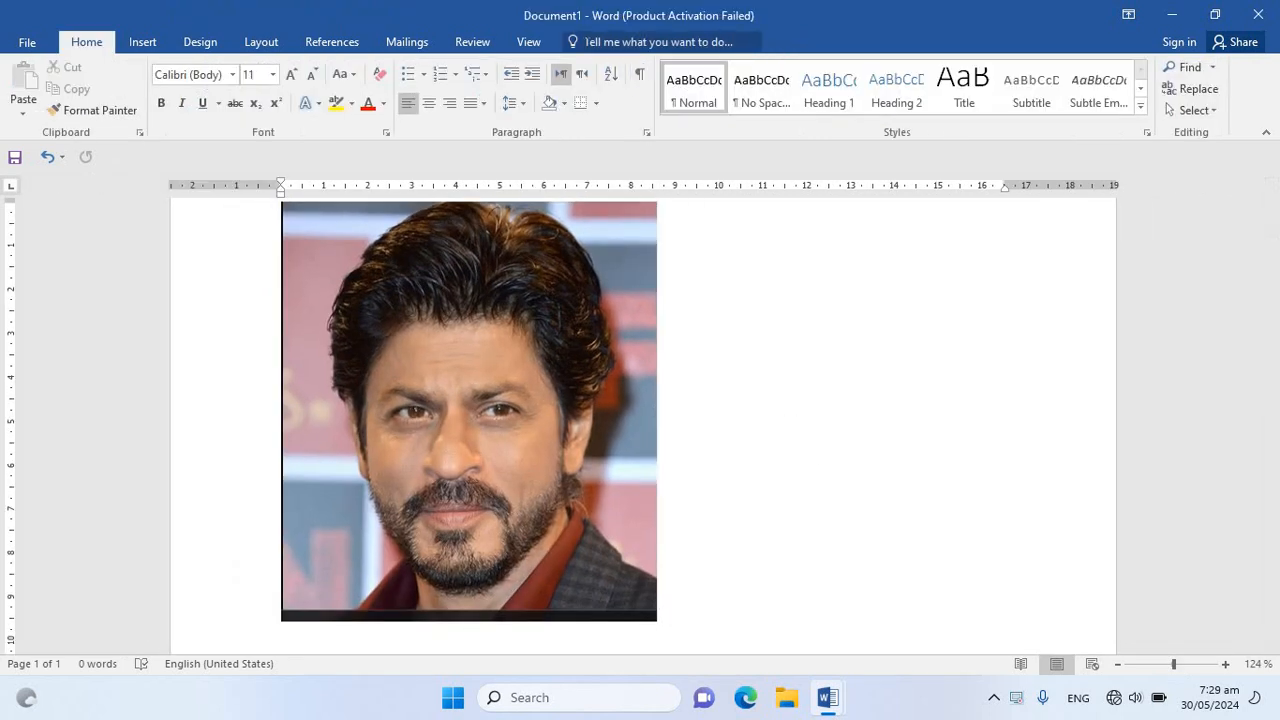
# Remove the picture's background with the kept area extended to the top and bottom edges, and reset the picture
pyautogui.click(592, 42)
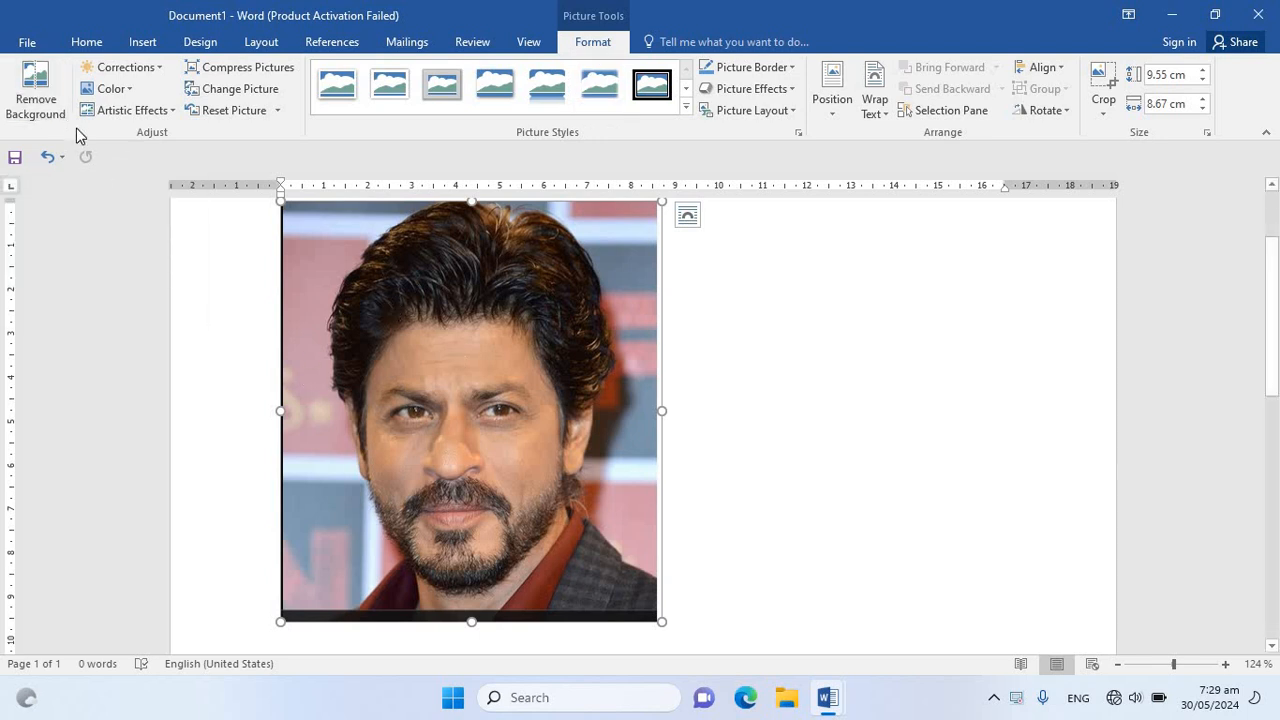
pyautogui.click(33, 102)
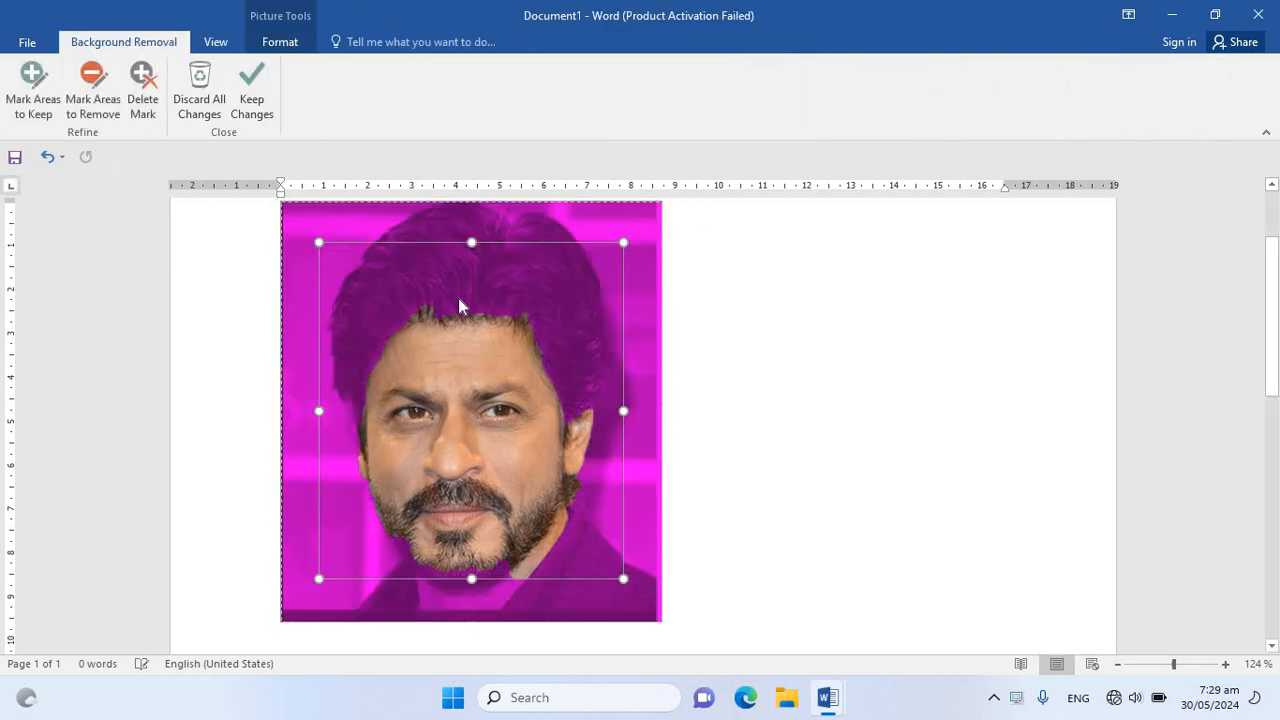
pyautogui.moveTo(471, 241); pyautogui.dragTo(475, 192)
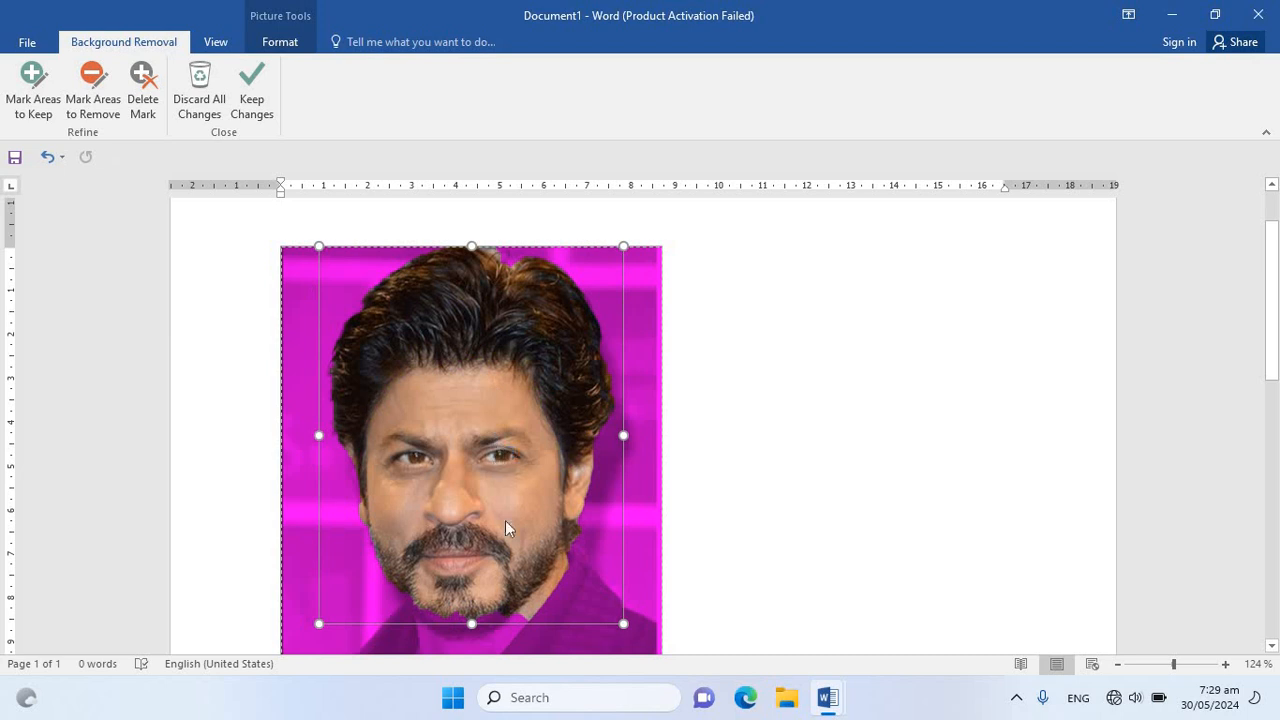
pyautogui.moveTo(445, 679); pyautogui.dragTo(465, 661)
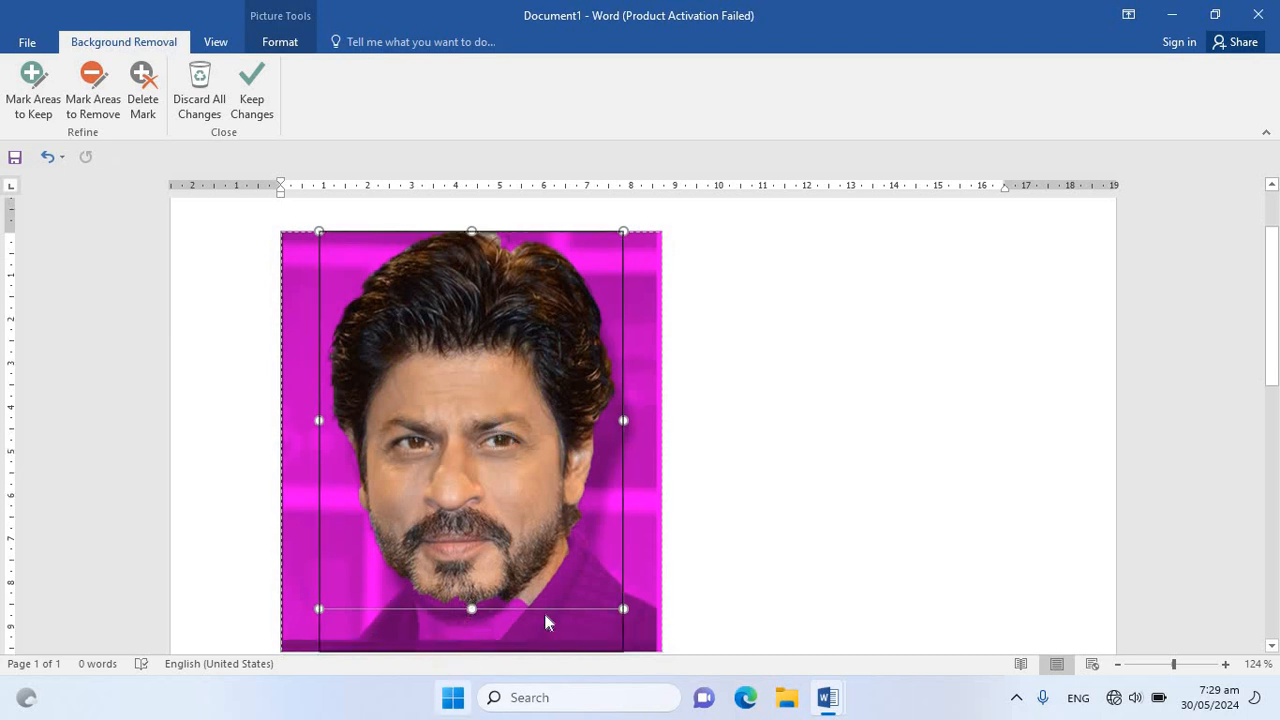
pyautogui.click(263, 95)
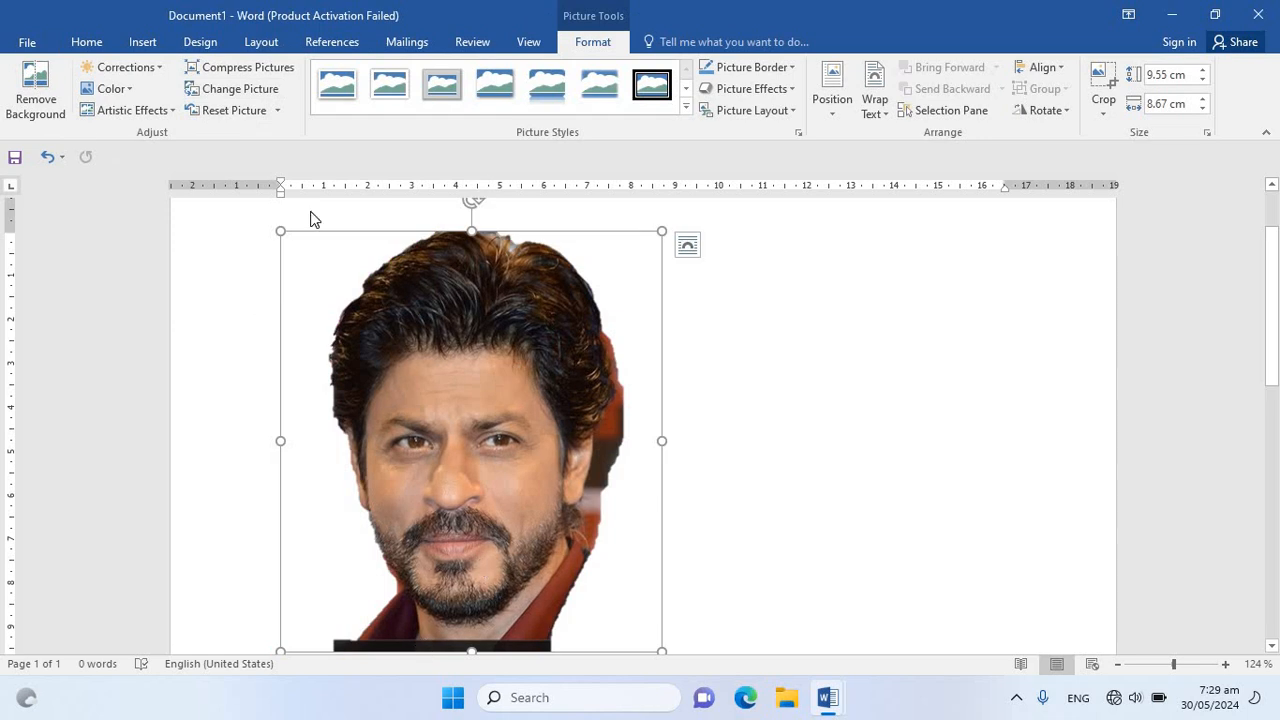
pyautogui.click(241, 113)
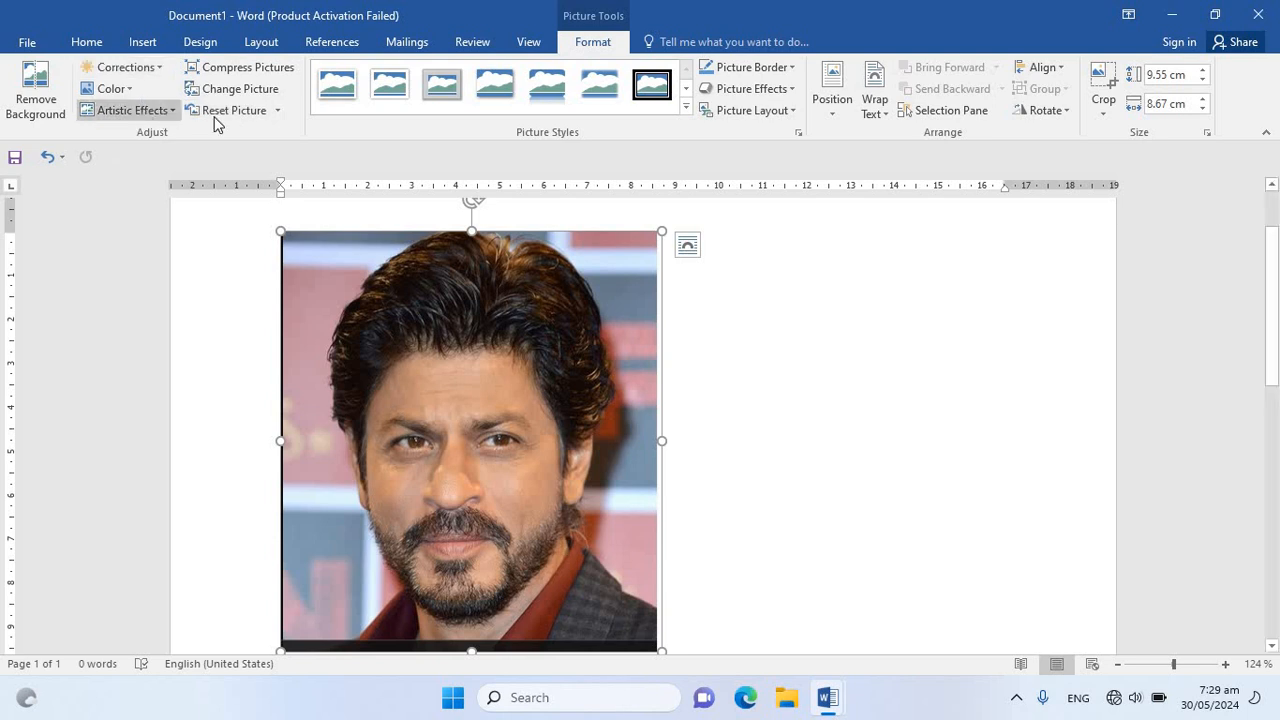
# Try a much brighter brightness/contrast preset on the picture, followed by a darker, lower-contrast one
pyautogui.click(156, 67)
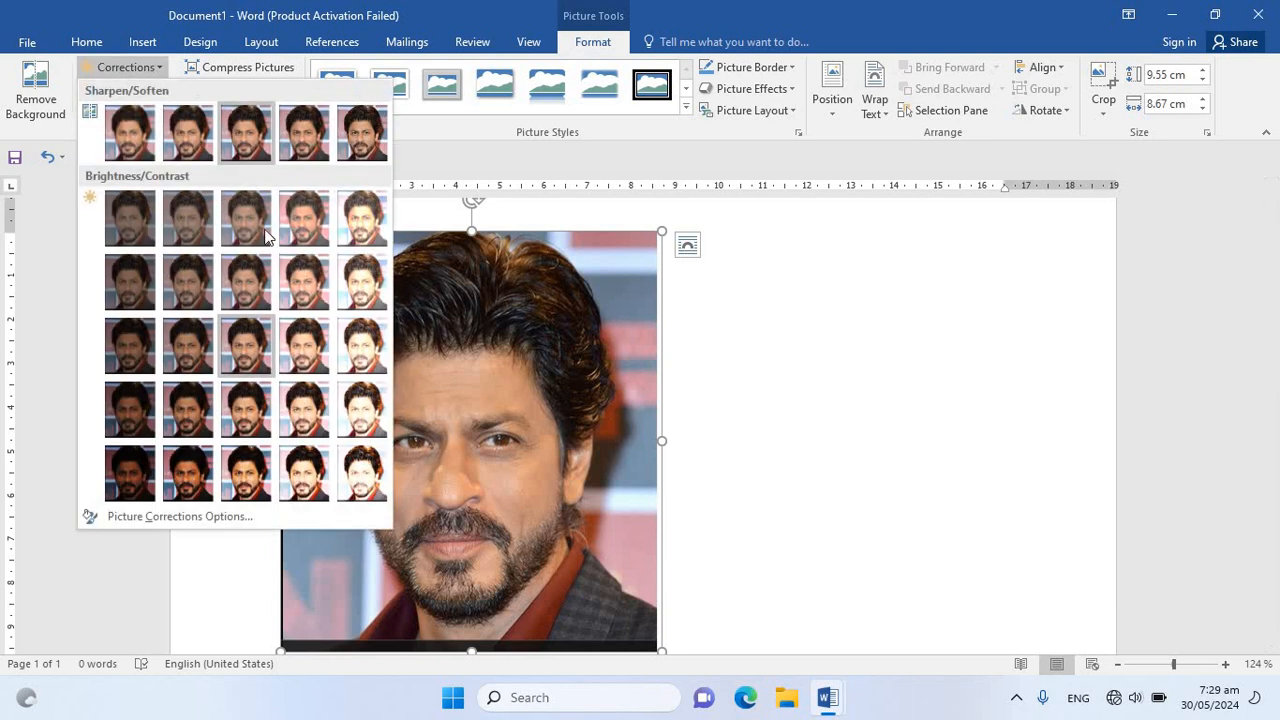
pyautogui.click(370, 290)
pyautogui.click(126, 67)
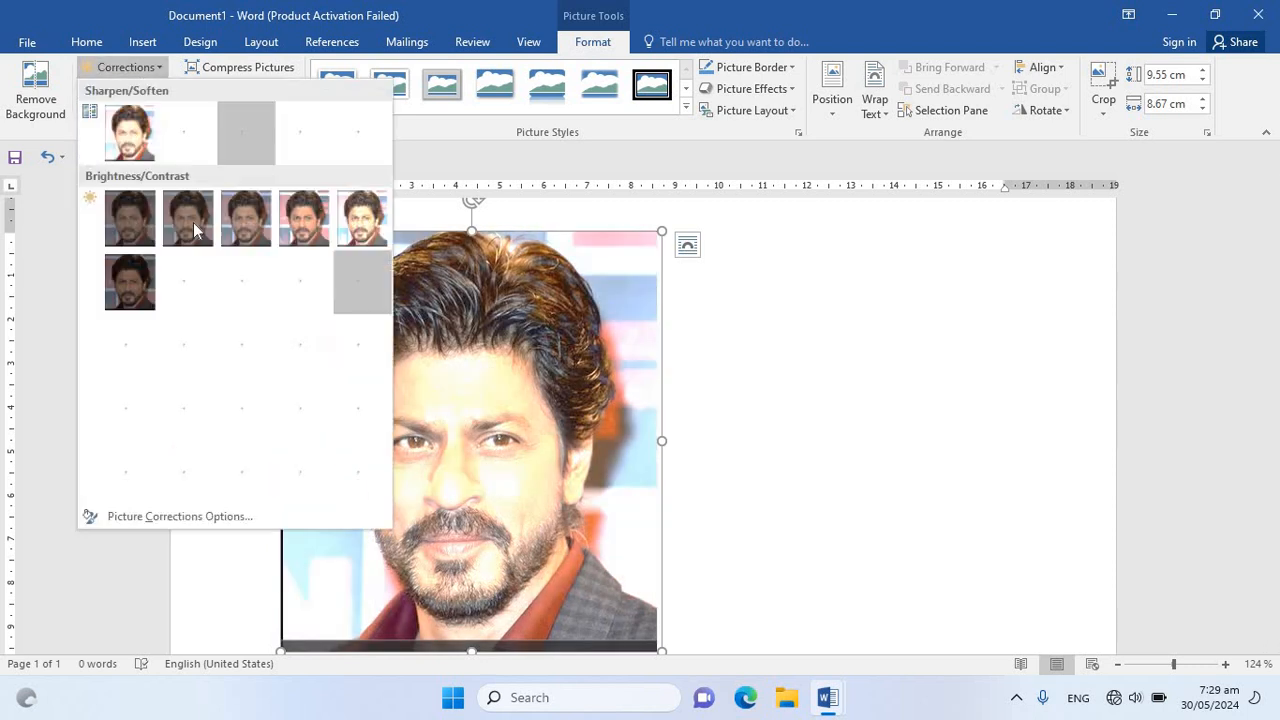
pyautogui.click(189, 311)
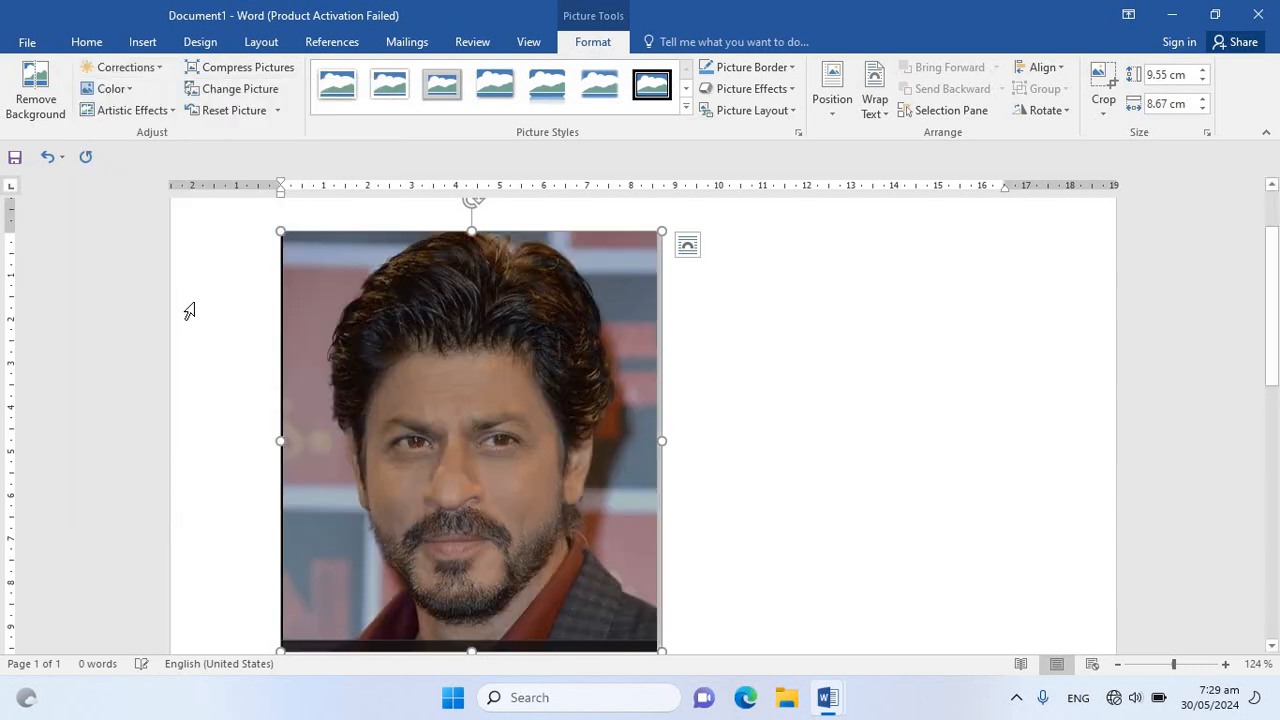
# Try recoloring the picture in dark blue and in light green, and reset the picture
pyautogui.click(110, 88)
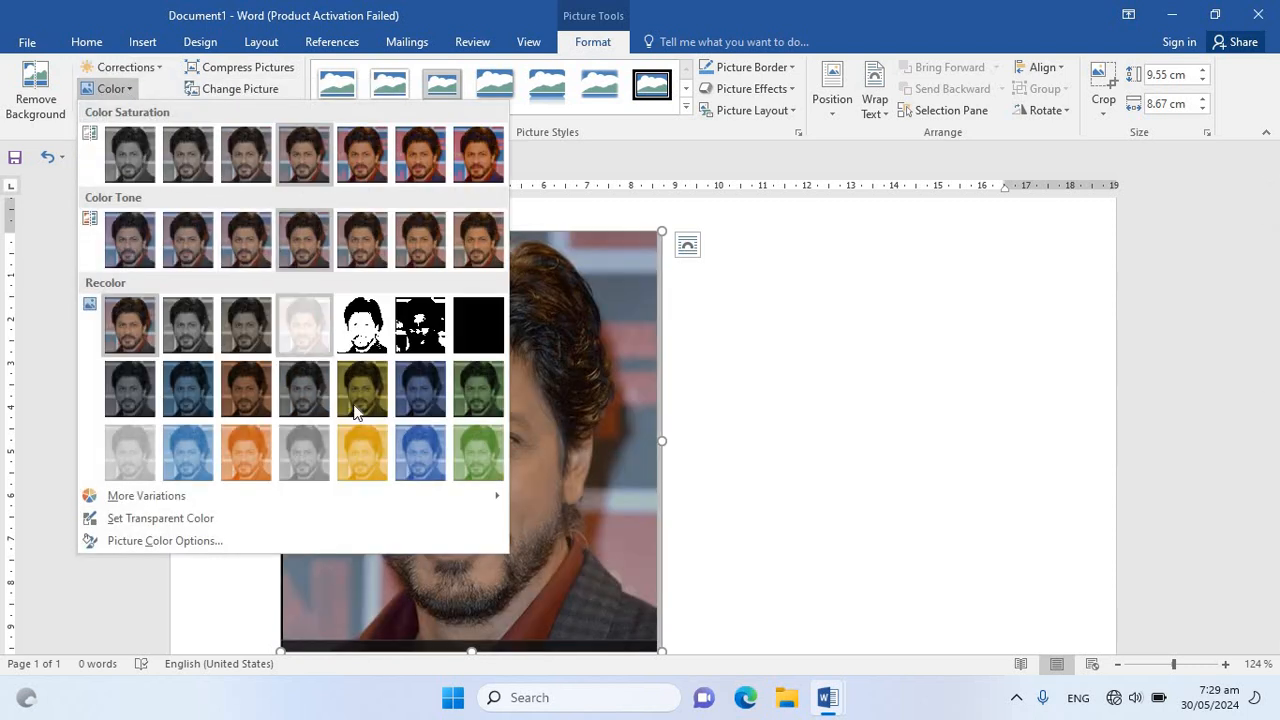
pyautogui.click(416, 393)
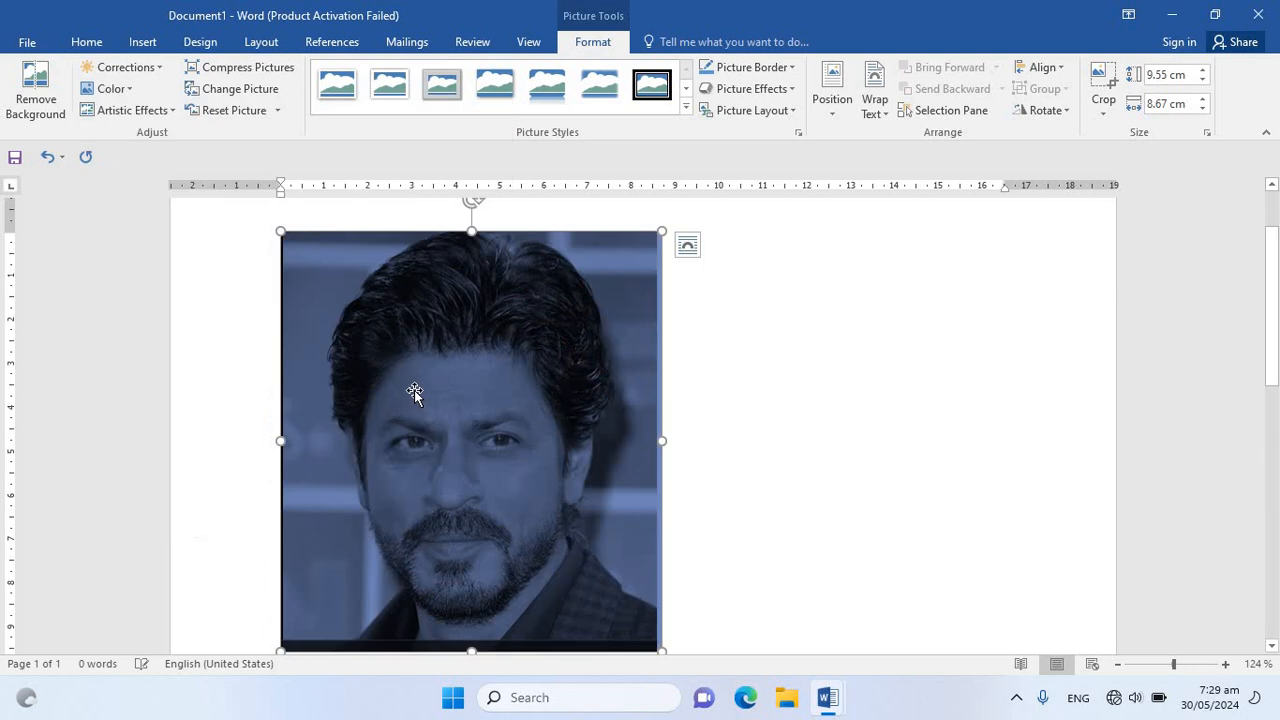
pyautogui.click(125, 95)
pyautogui.click(490, 448)
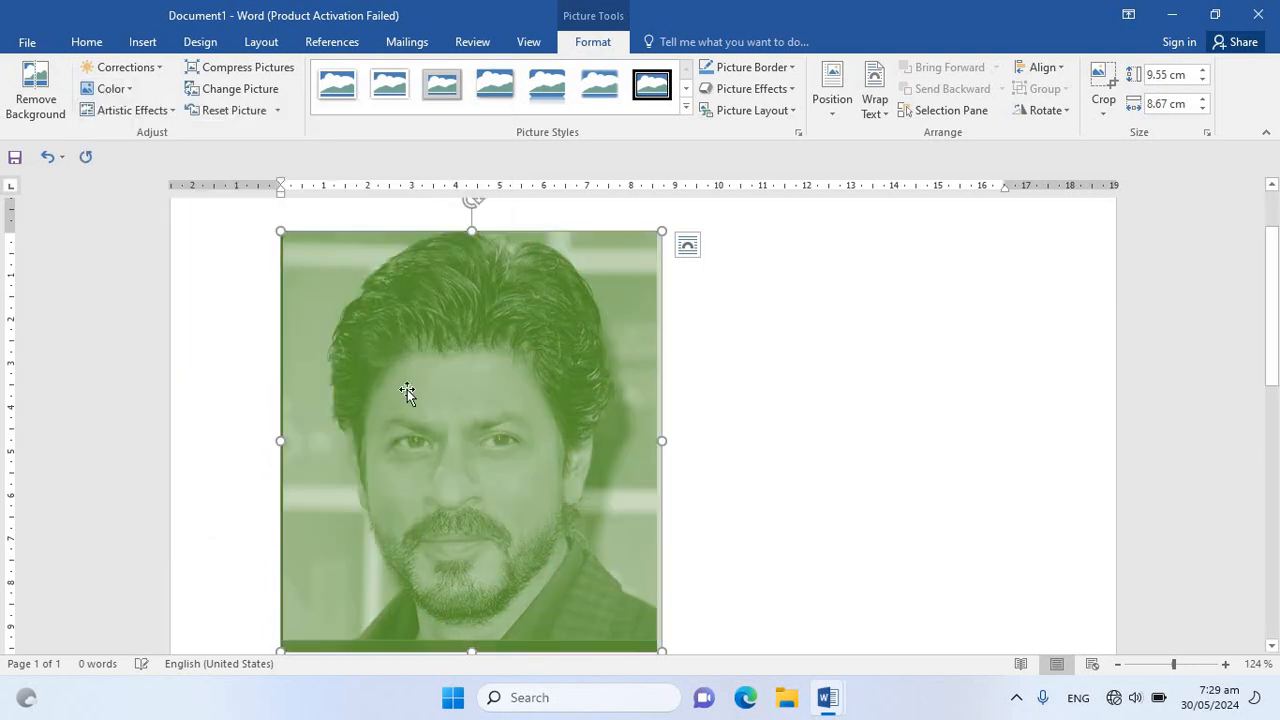
pyautogui.click(223, 118)
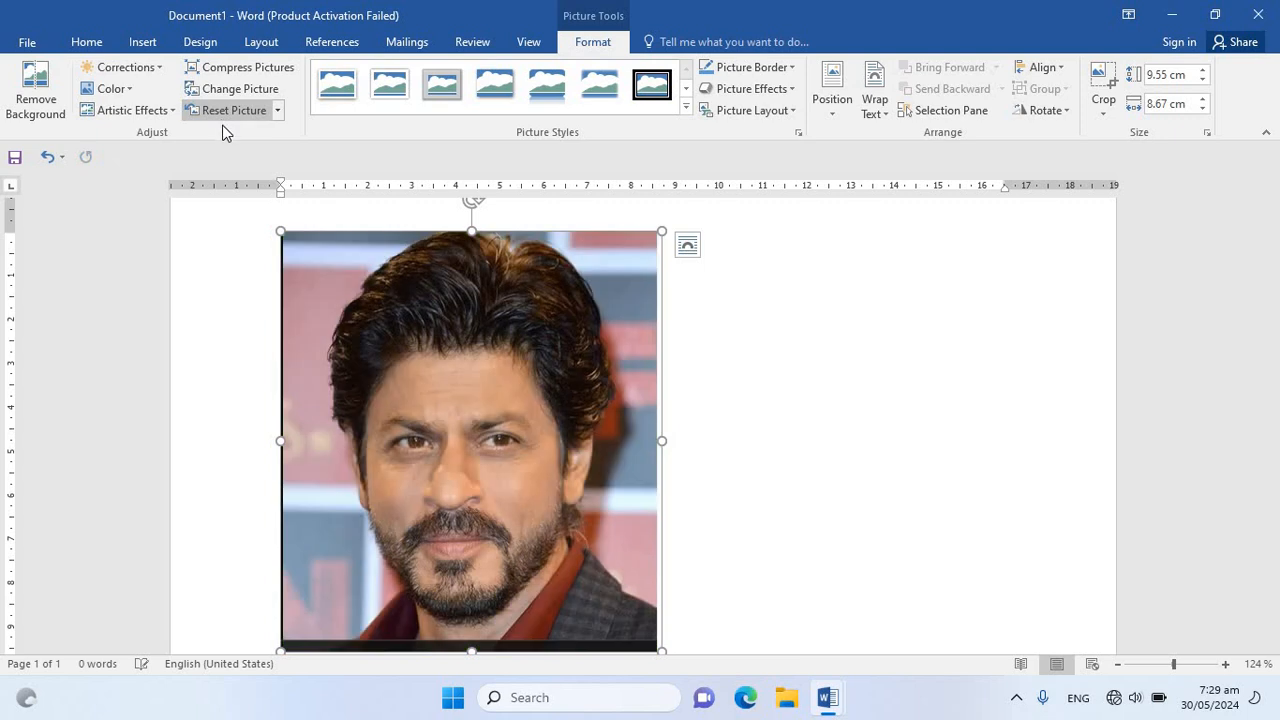
# Try the glowing-edges, colored line-drawing and photocopy-like artistic effects on the picture, and reset it
pyautogui.click(125, 110)
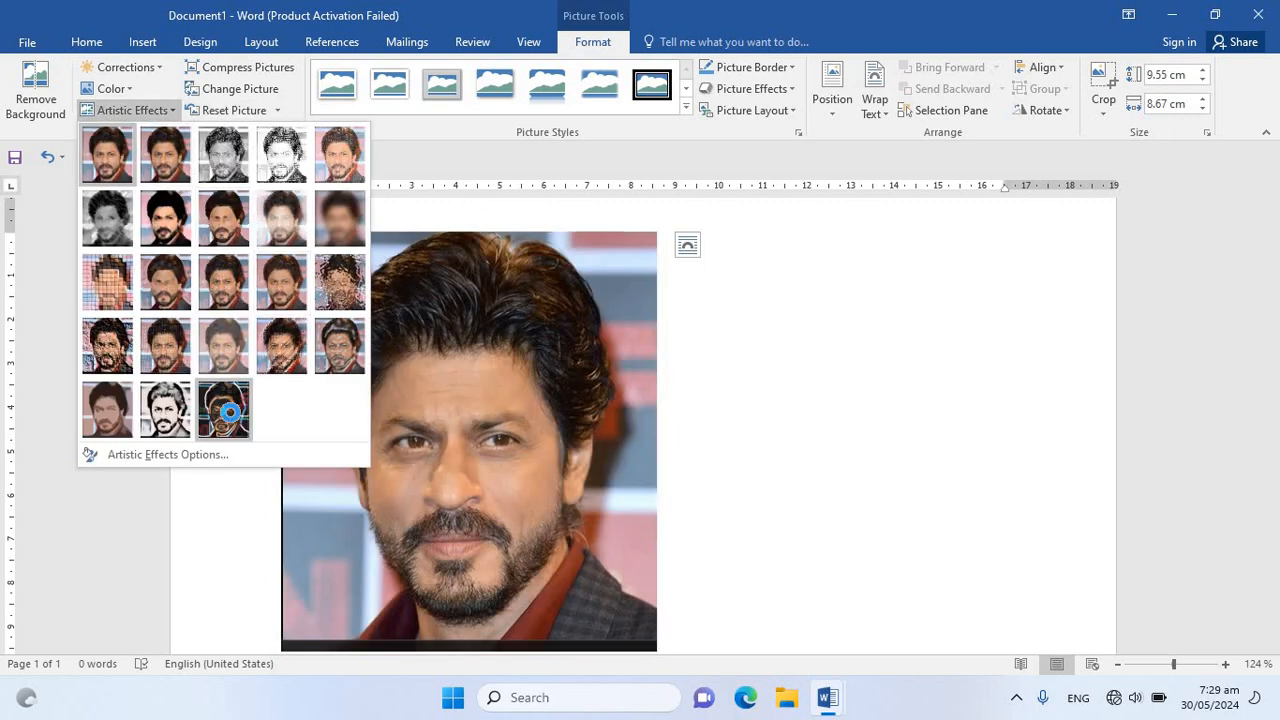
pyautogui.click(222, 404)
pyautogui.click(130, 110)
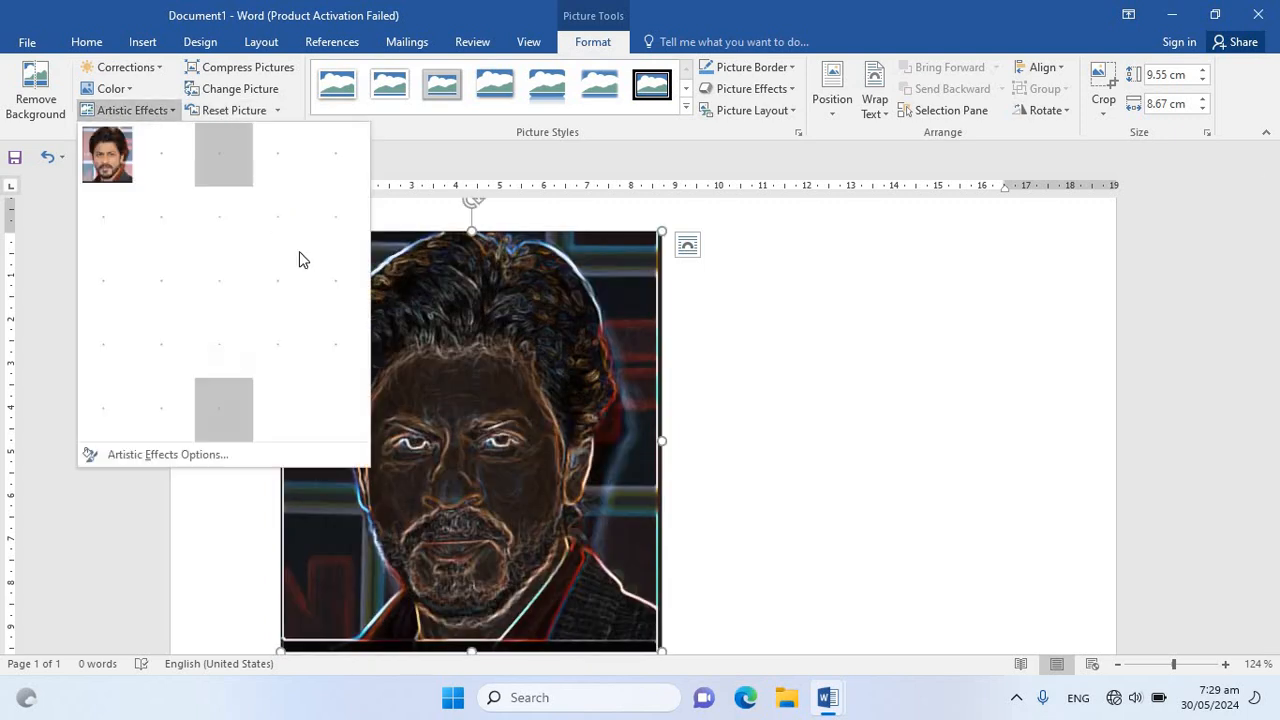
pyautogui.click(334, 170)
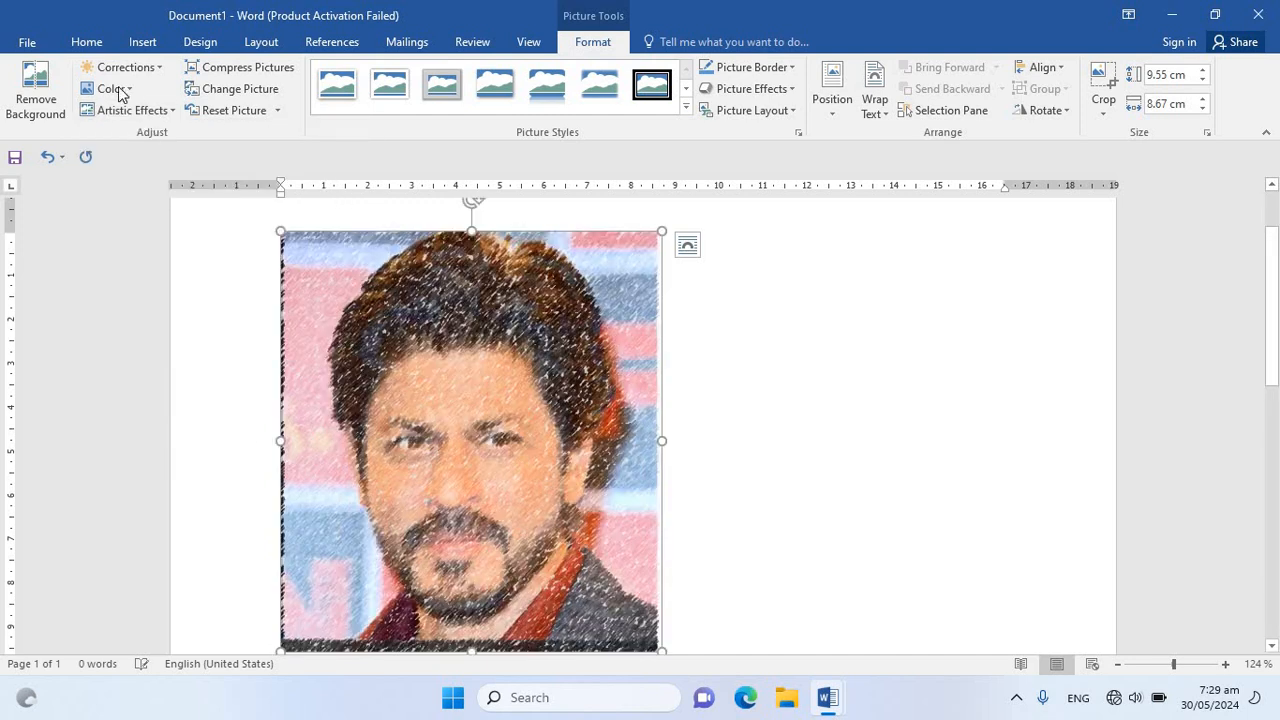
pyautogui.click(131, 112)
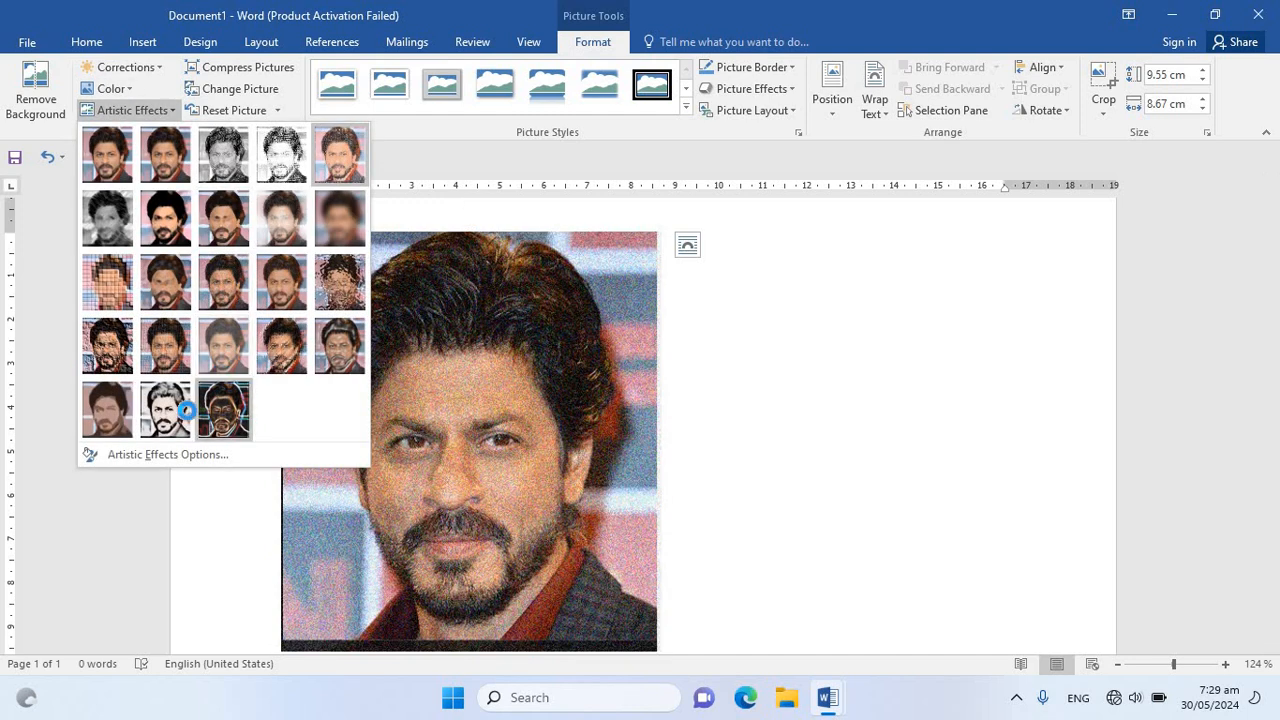
pyautogui.click(176, 412)
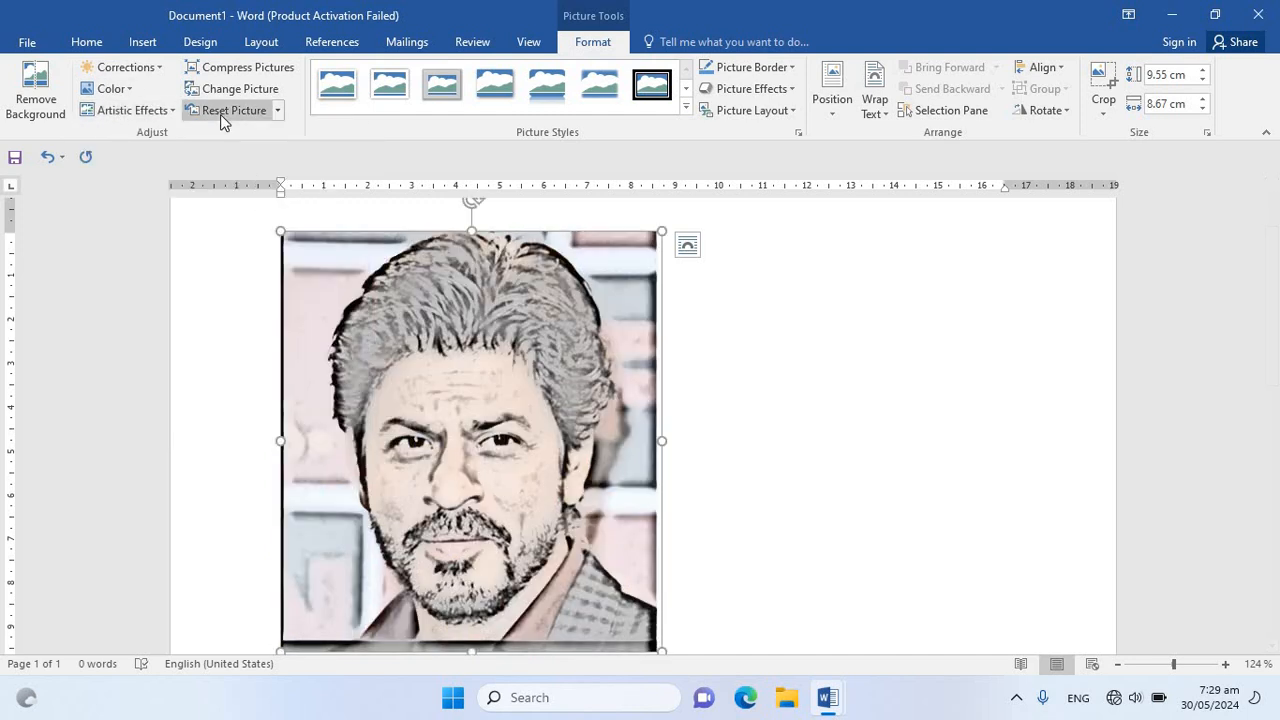
pyautogui.click(224, 116)
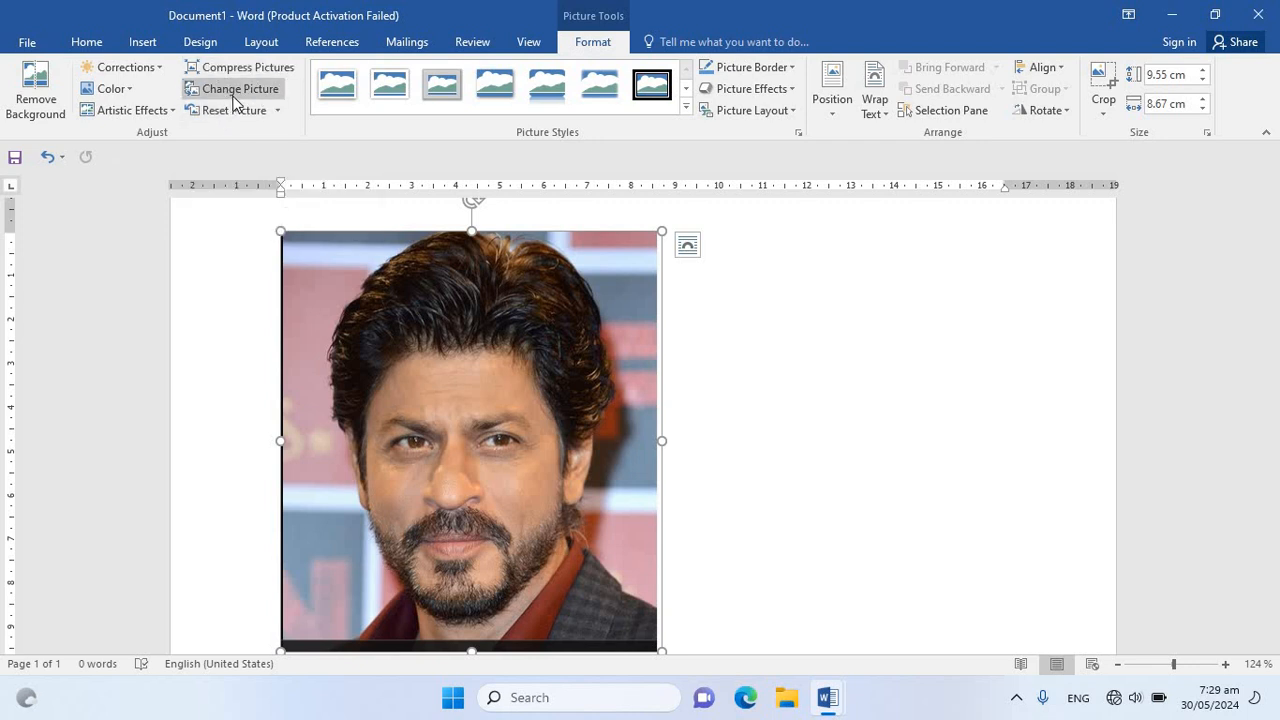
# Replace the picture with the NAVI image file from the Desktop folder
pyautogui.click(238, 92)
pyautogui.click(636, 388)
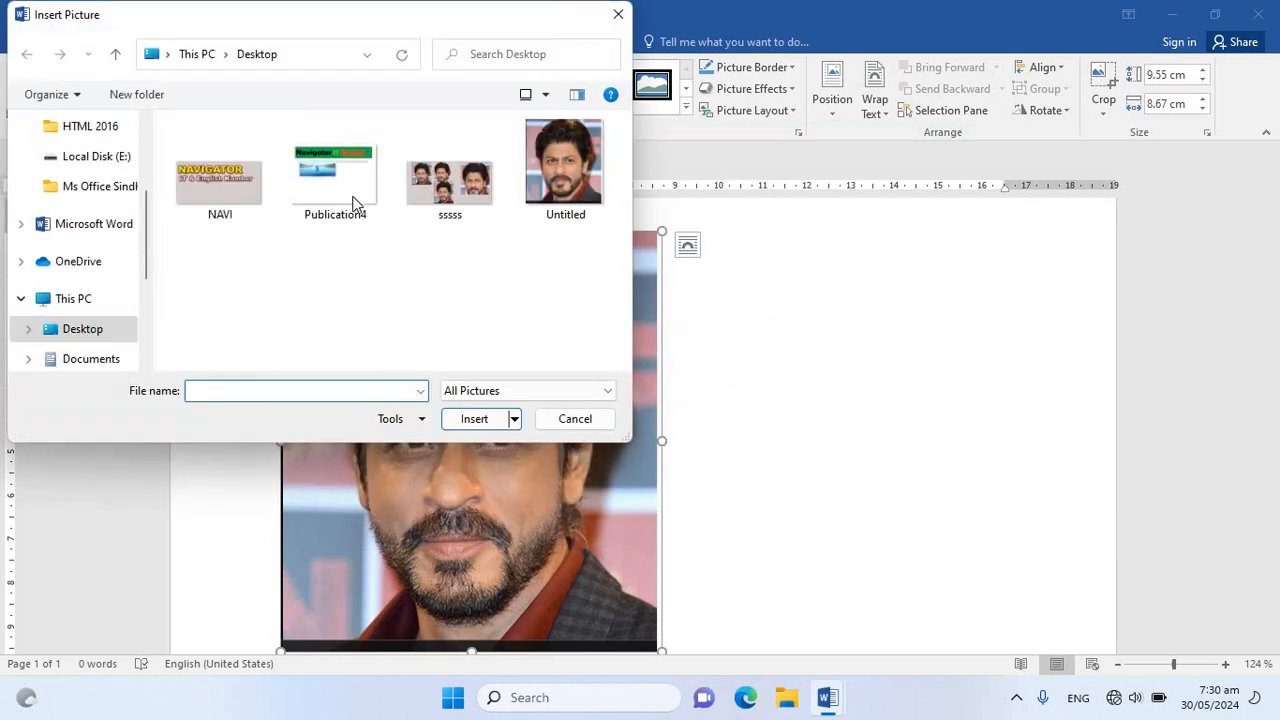
pyautogui.click(262, 186)
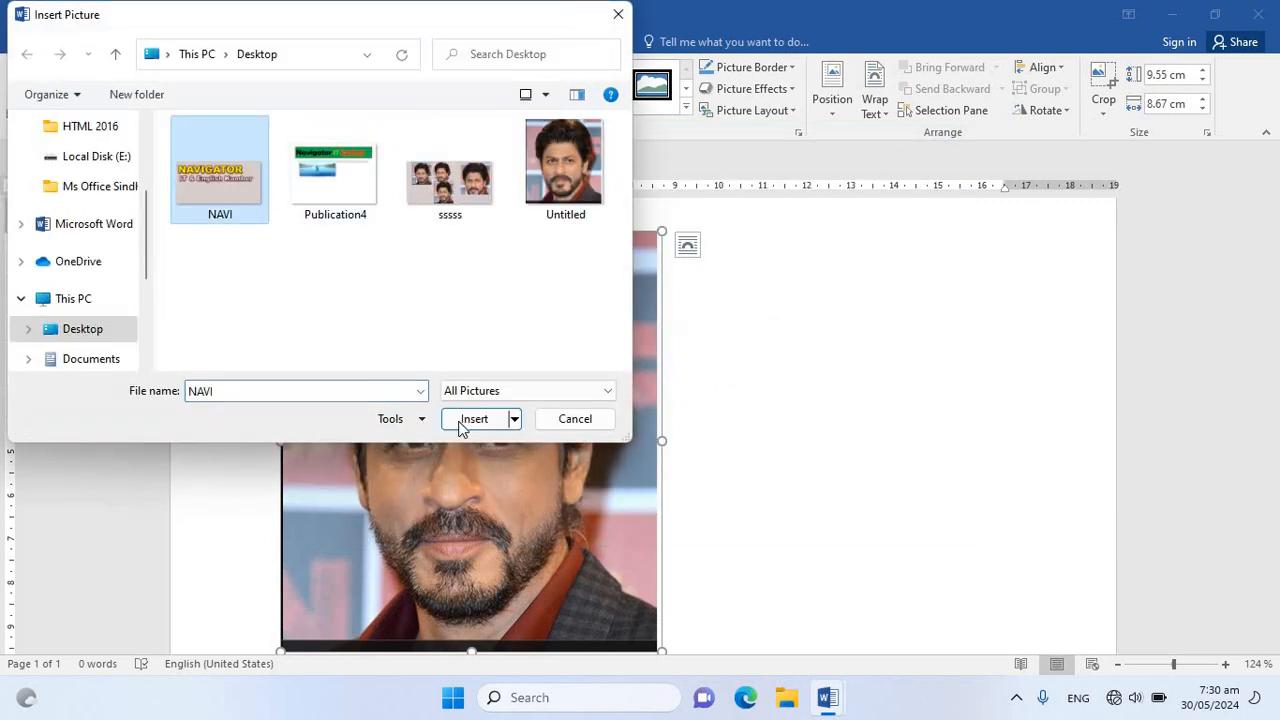
pyautogui.click(462, 424)
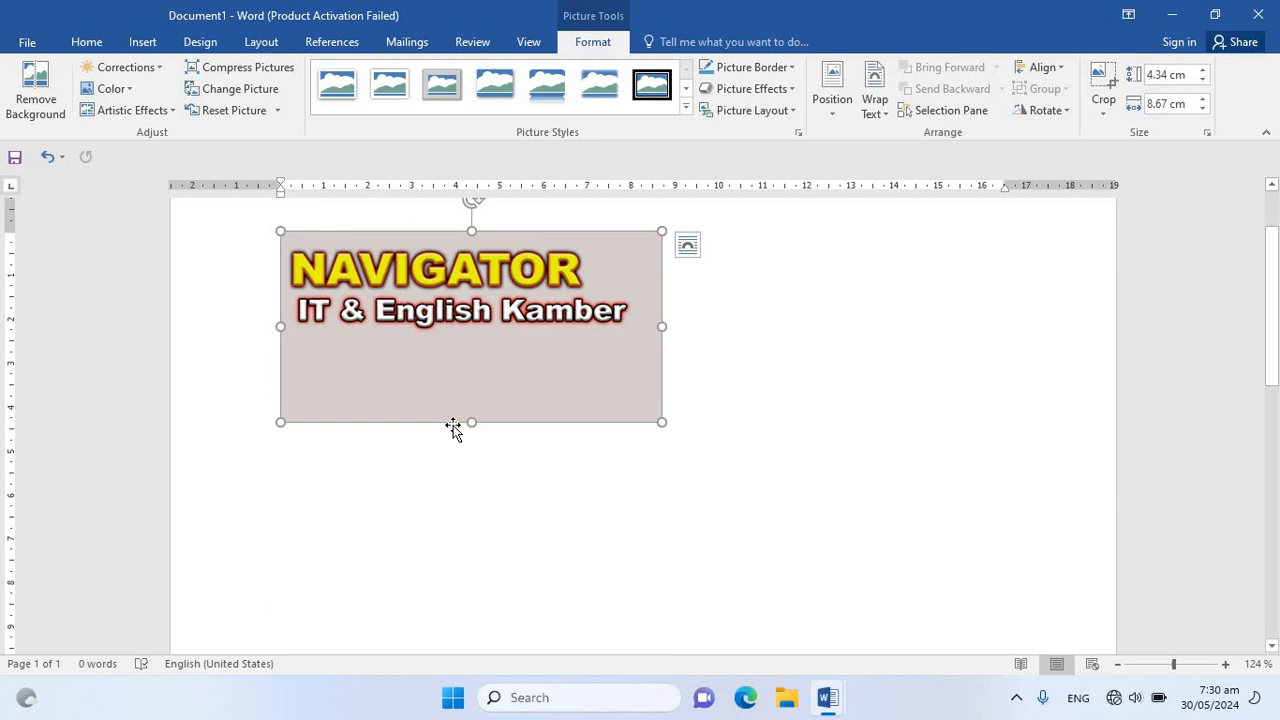
# Change the NAVI picture back to the Untitled image file from the Desktop folder
pyautogui.click(252, 96)
pyautogui.click(650, 390)
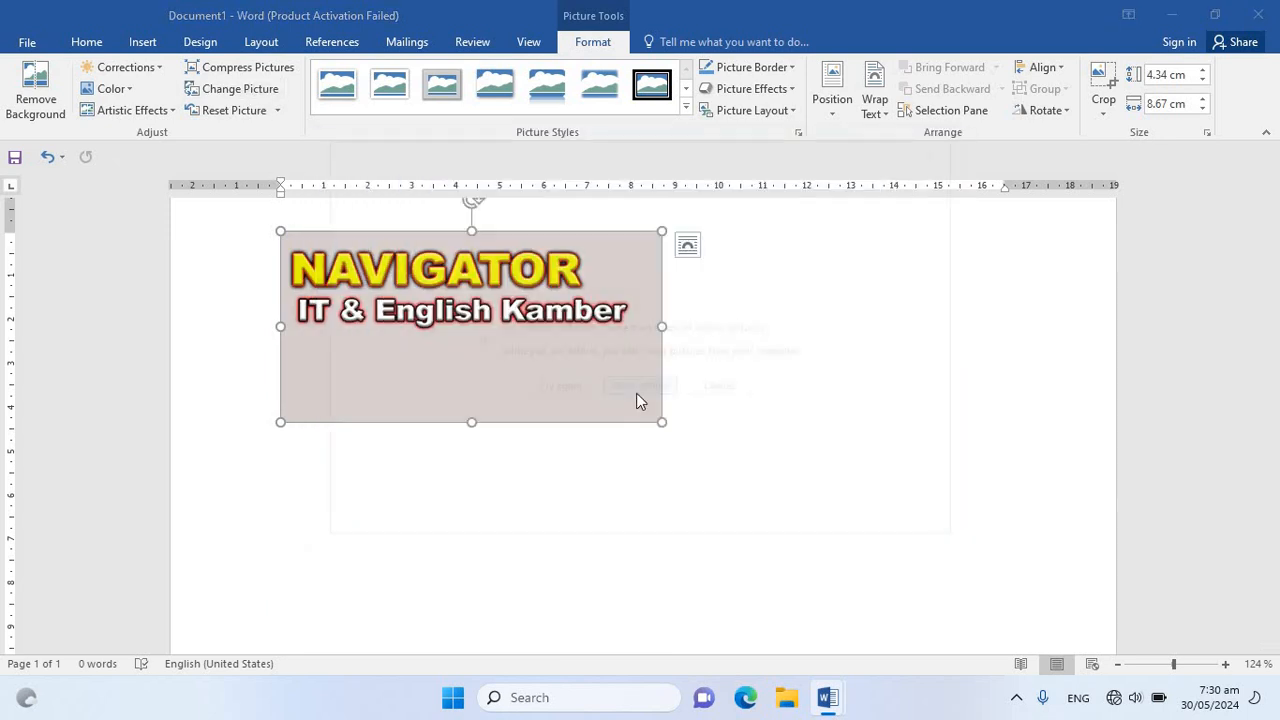
pyautogui.click(573, 183)
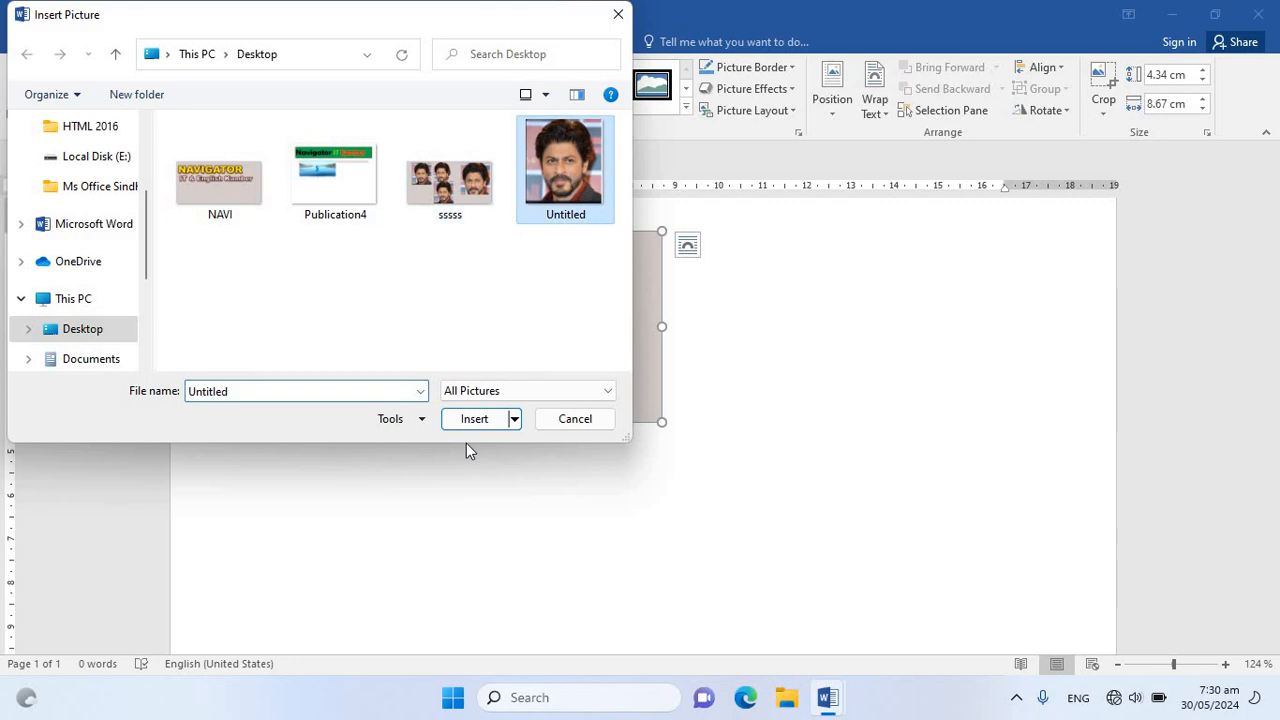
pyautogui.click(466, 420)
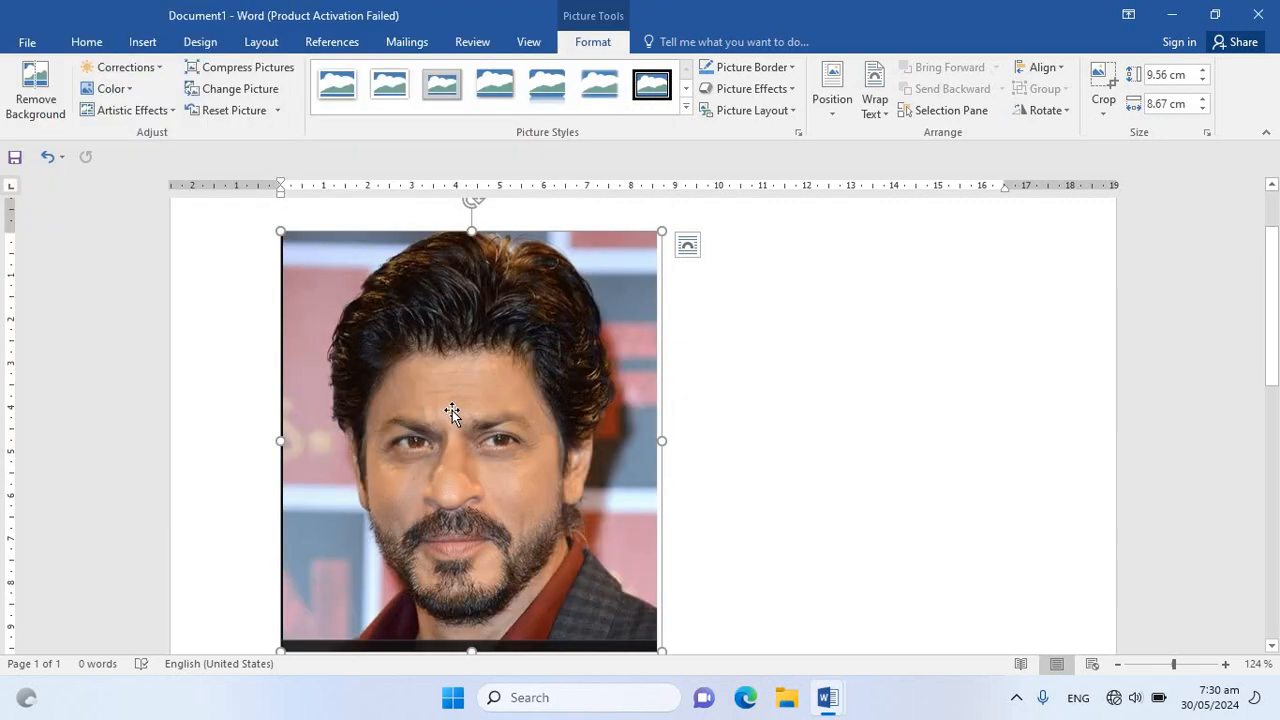
# Try a thick black rectangular frame style and a black oval frame style on the picture, and reset it
pyautogui.click(687, 110)
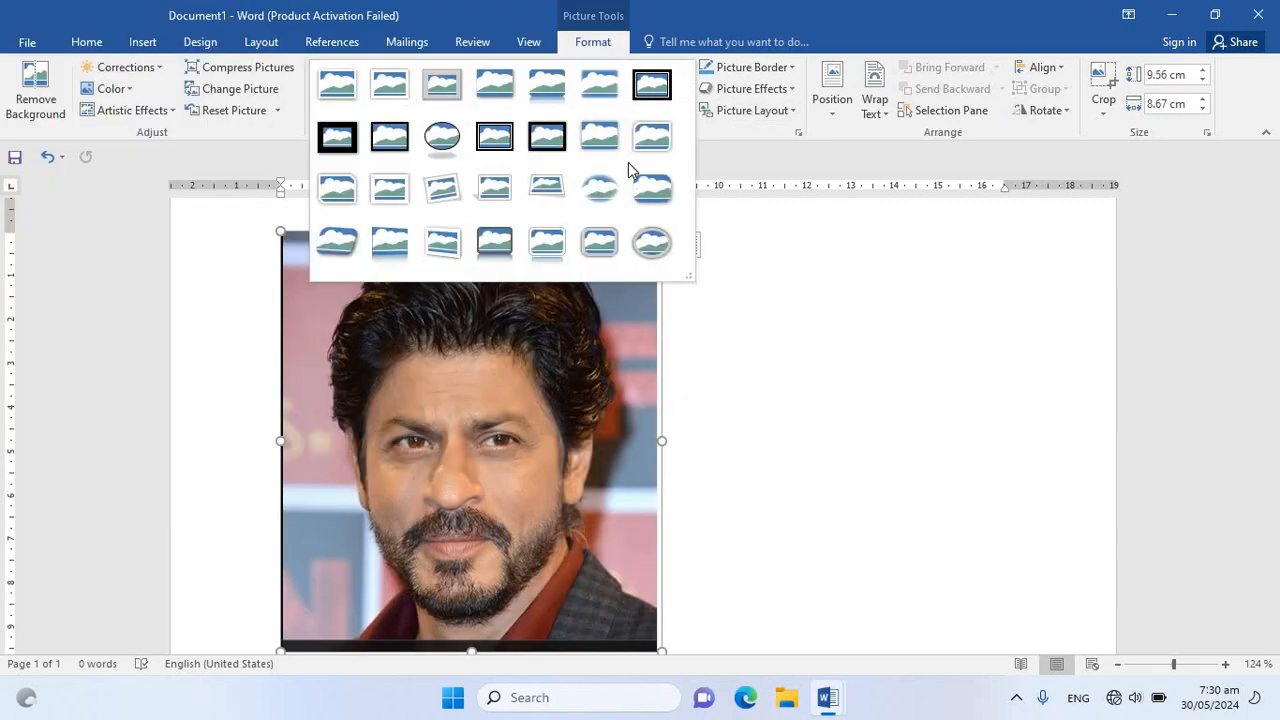
pyautogui.click(543, 131)
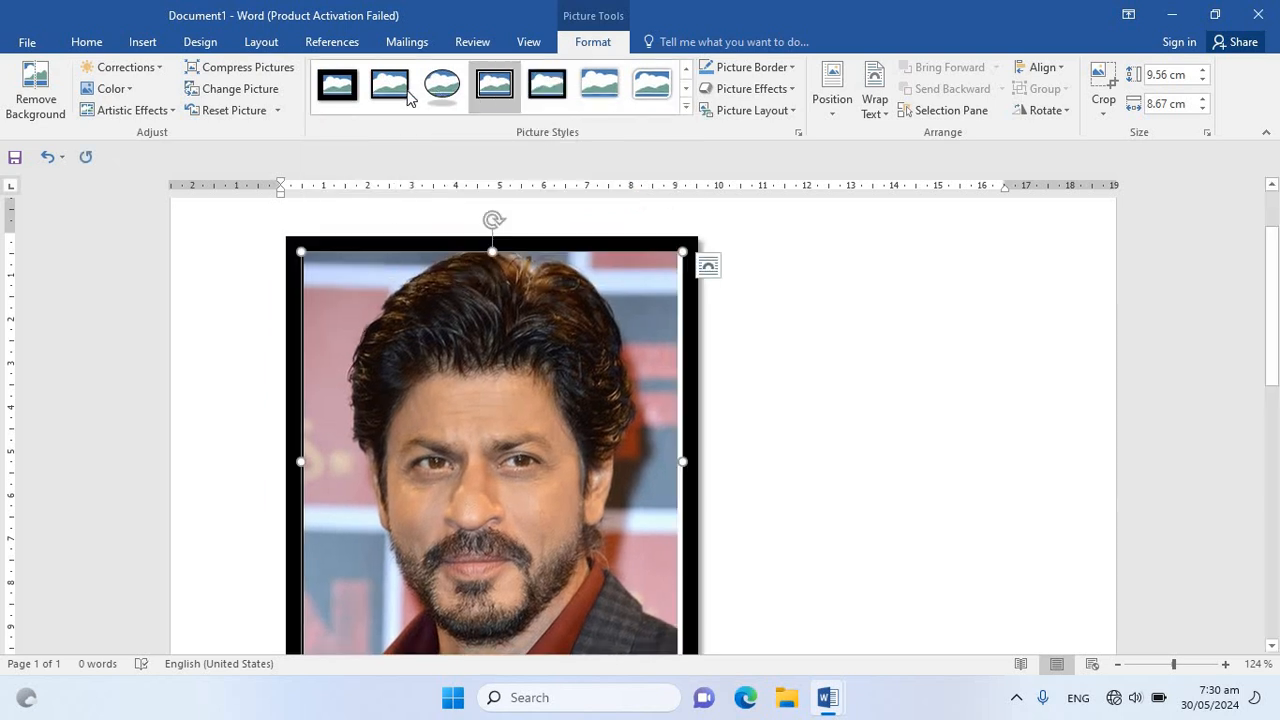
pyautogui.click(445, 98)
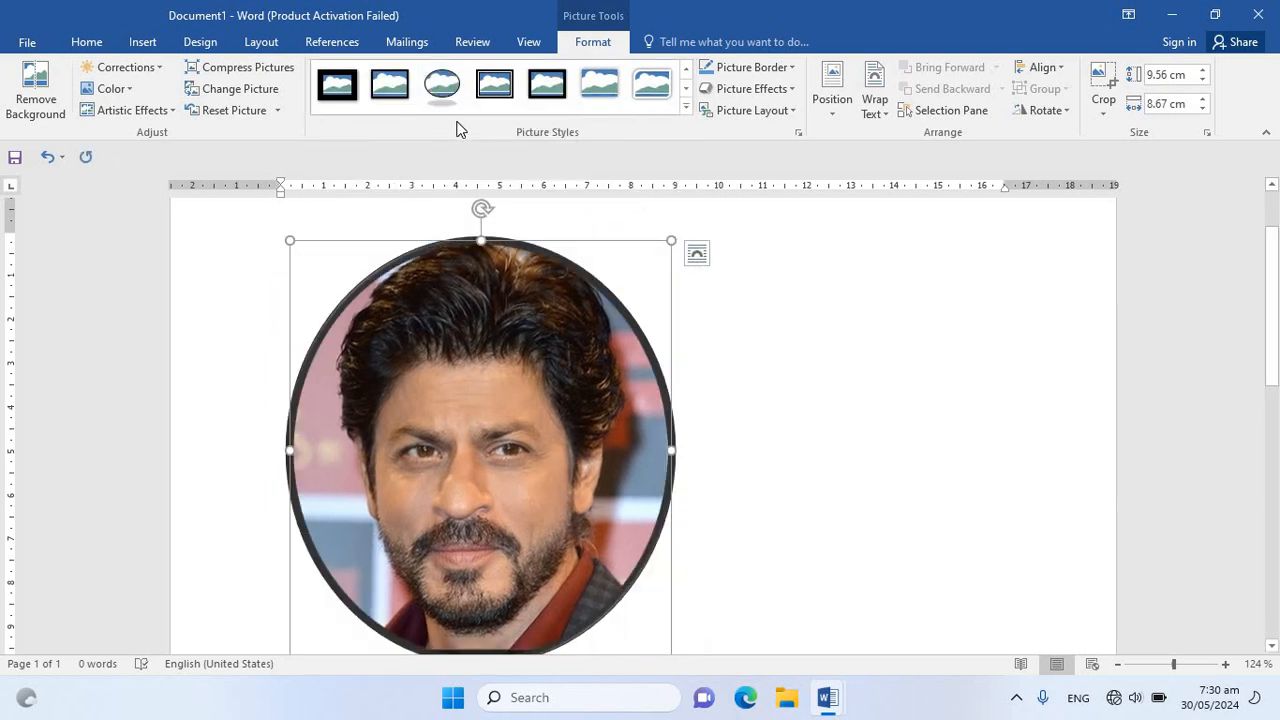
pyautogui.click(228, 117)
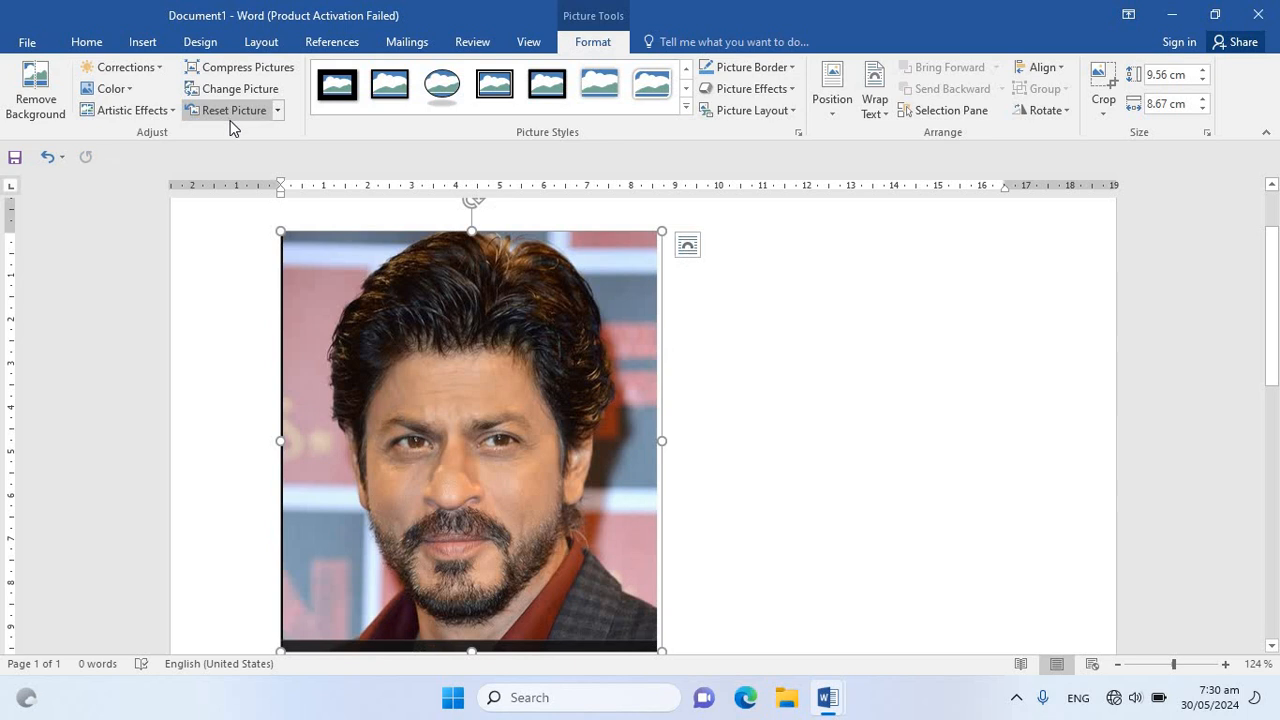
# Outline the picture in standard red and change the outline colour to light blue
pyautogui.click(777, 68)
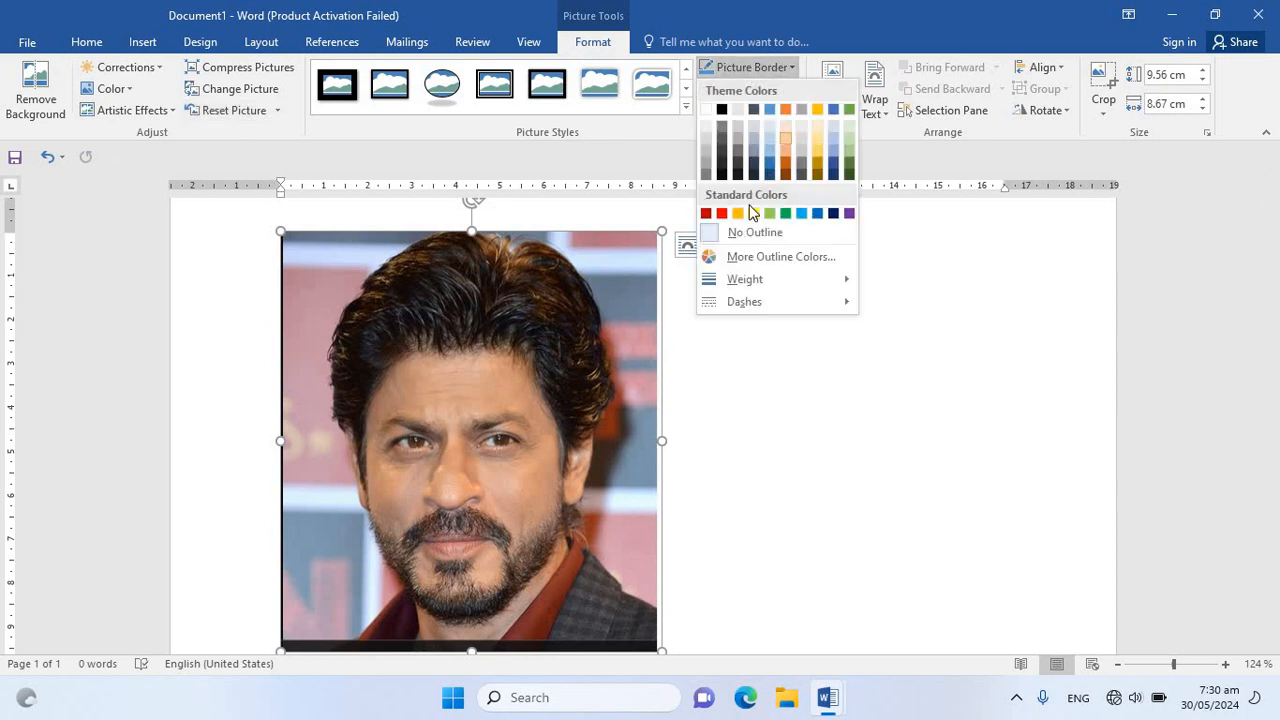
pyautogui.click(723, 213)
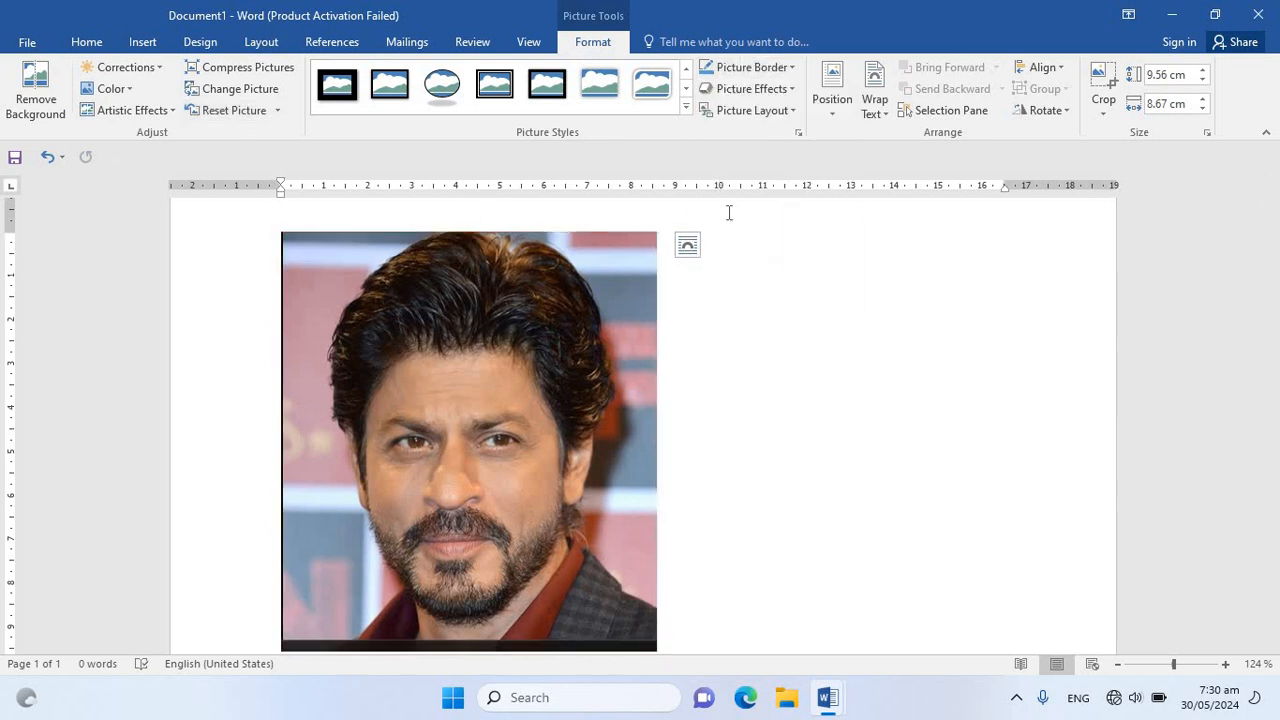
pyautogui.click(752, 67)
pyautogui.click(806, 211)
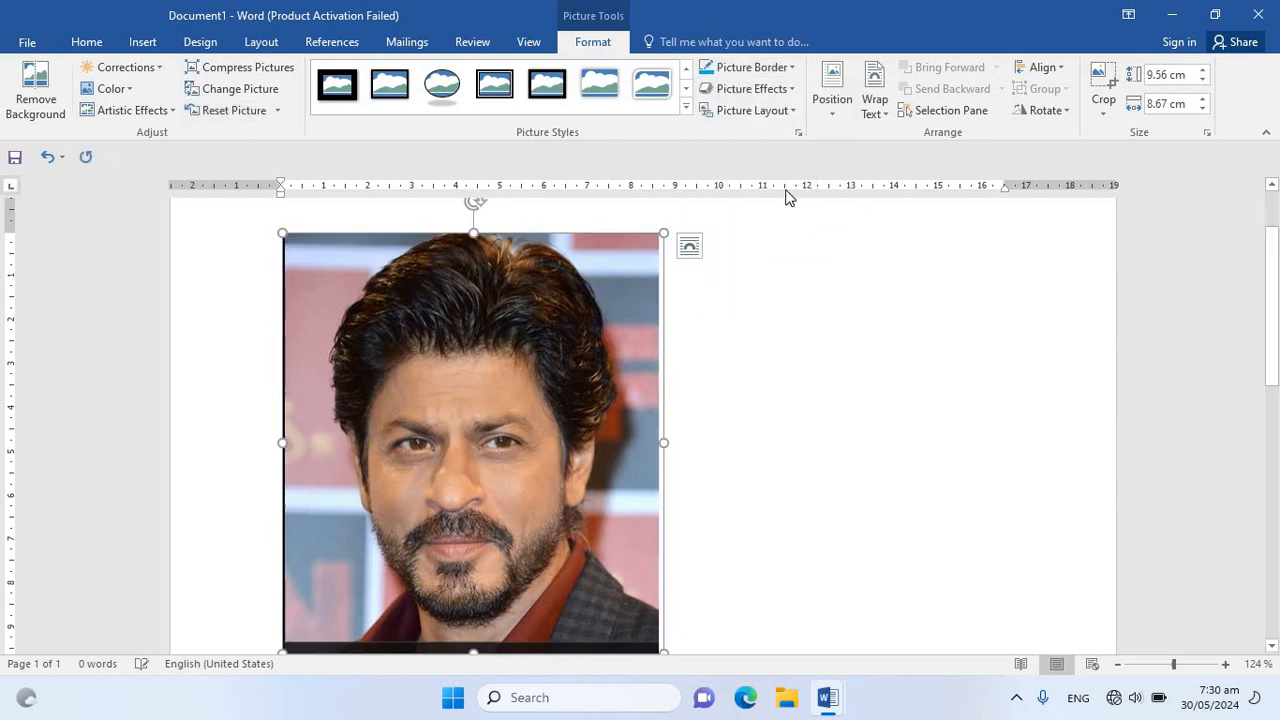
# Set the picture outline's weight to 6 pt, and remove the outline from the picture
pyautogui.click(785, 89)
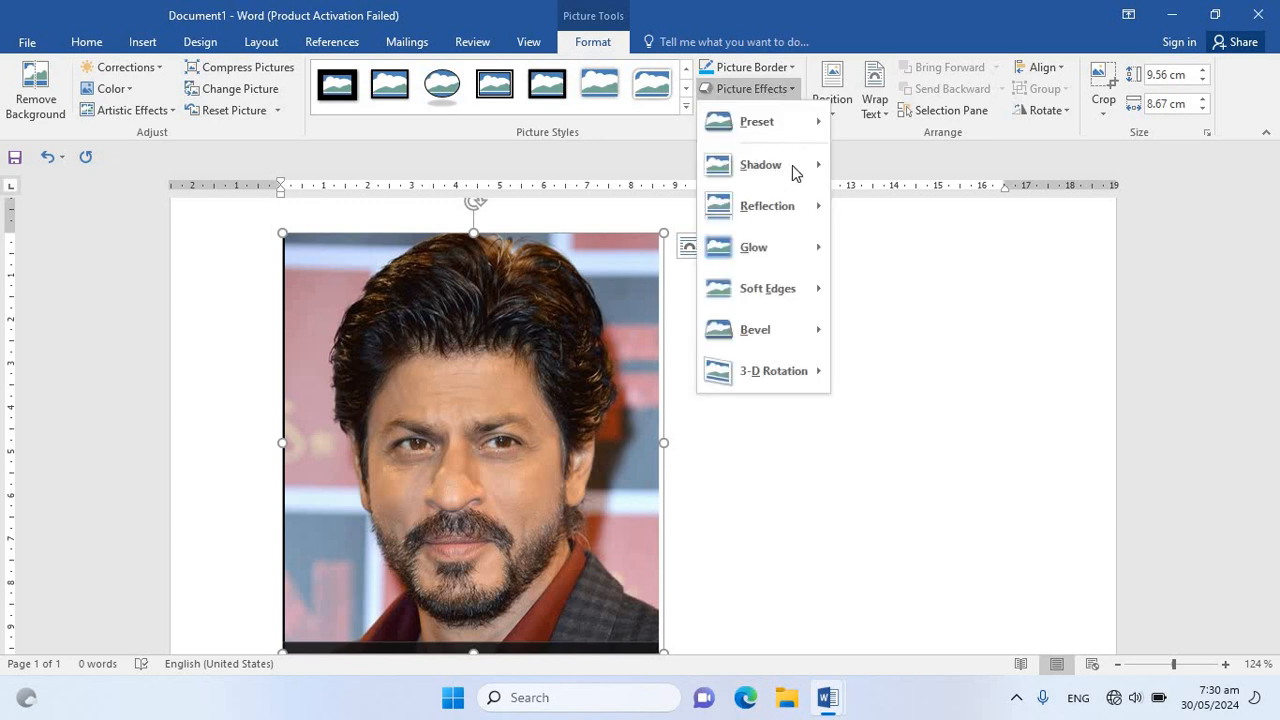
pyautogui.click(786, 67)
pyautogui.click(786, 67)
pyautogui.moveTo(748, 280)
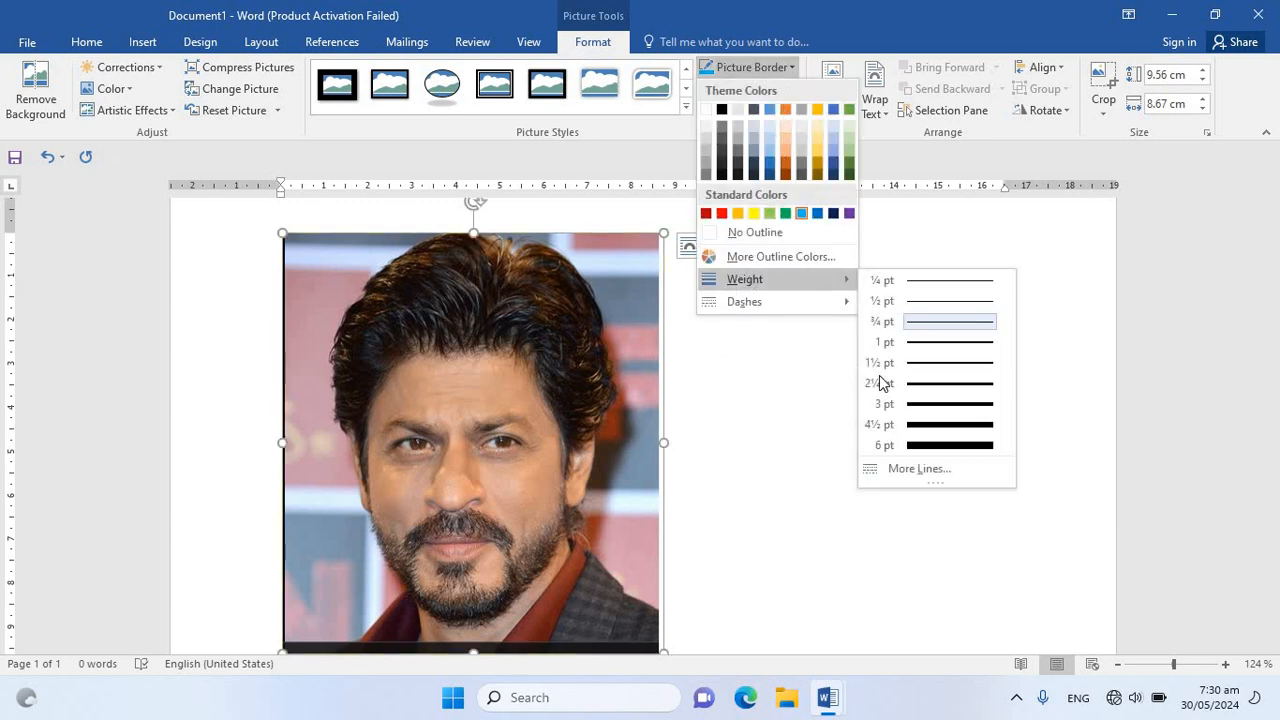
pyautogui.click(933, 444)
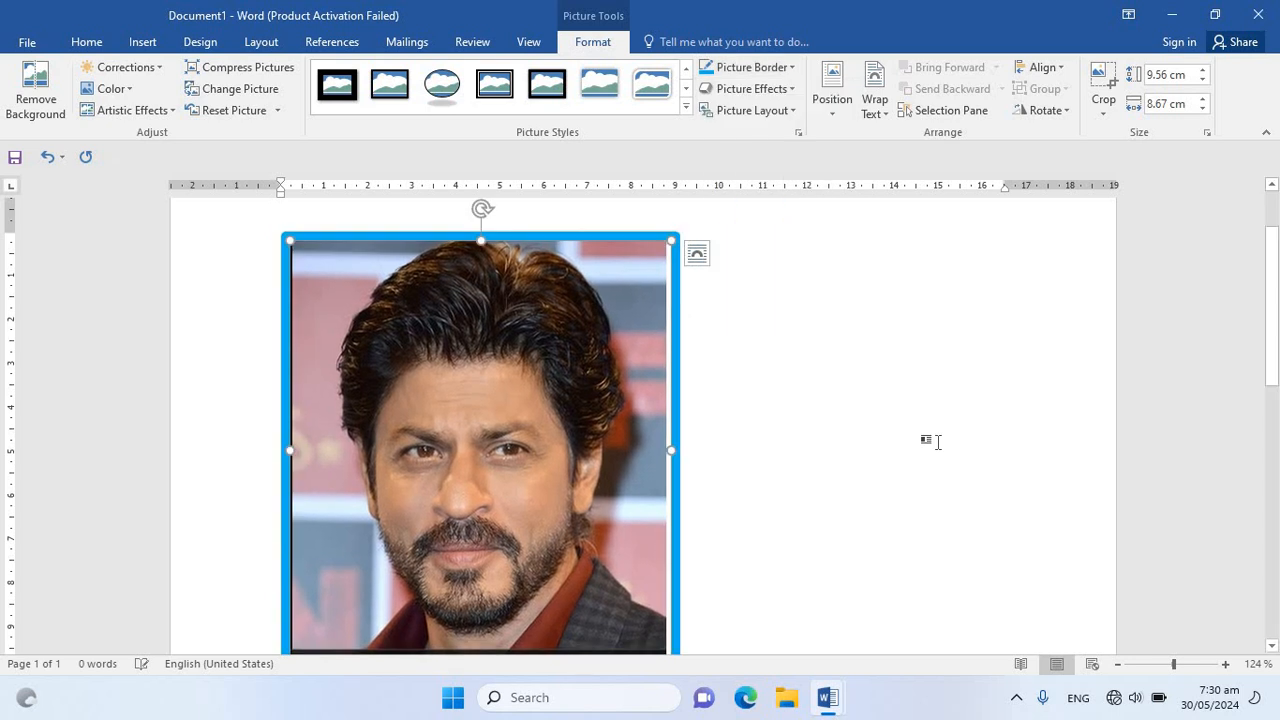
pyautogui.click(755, 68)
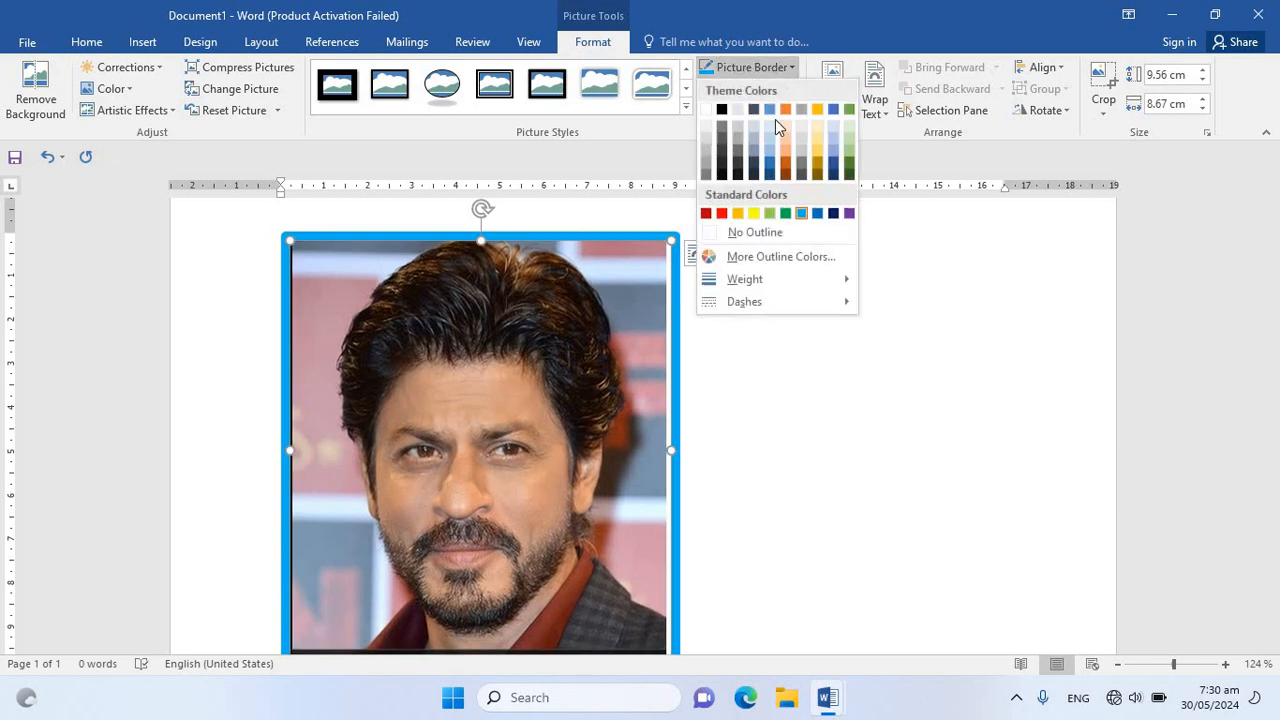
pyautogui.click(757, 233)
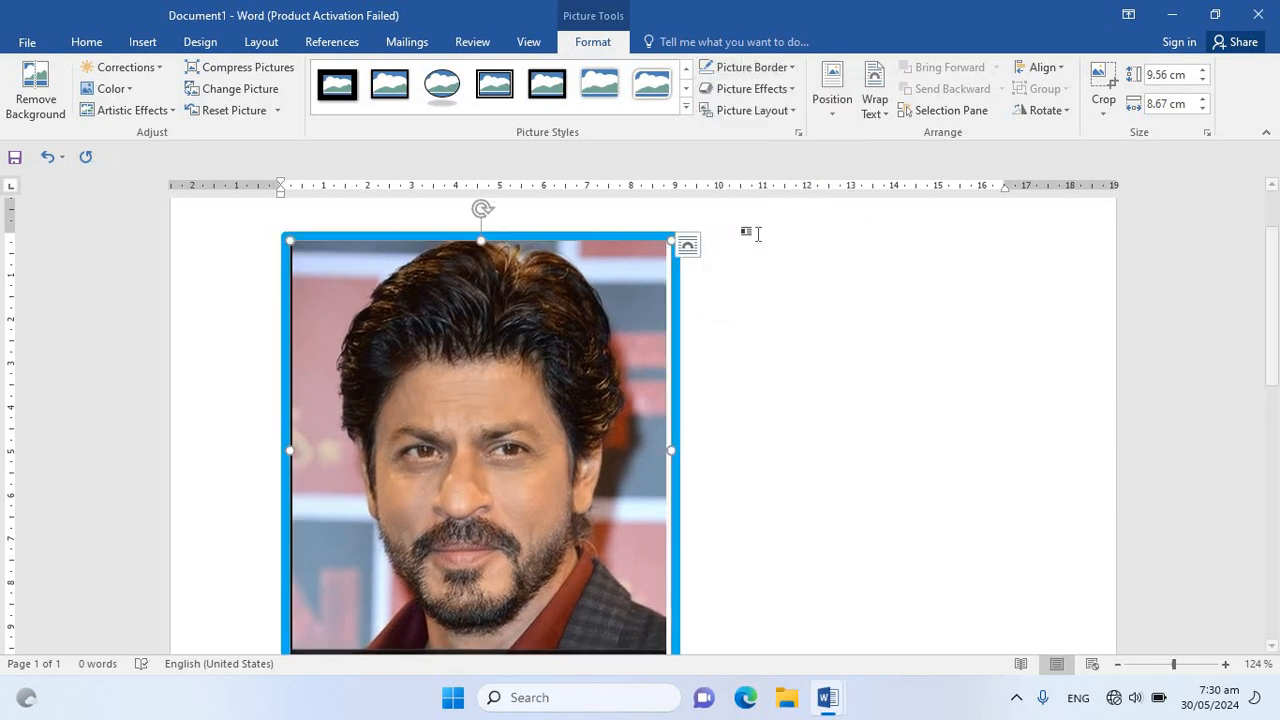
# Try a full reflection effect with a small gap below the picture, and remove the reflection
pyautogui.click(790, 90)
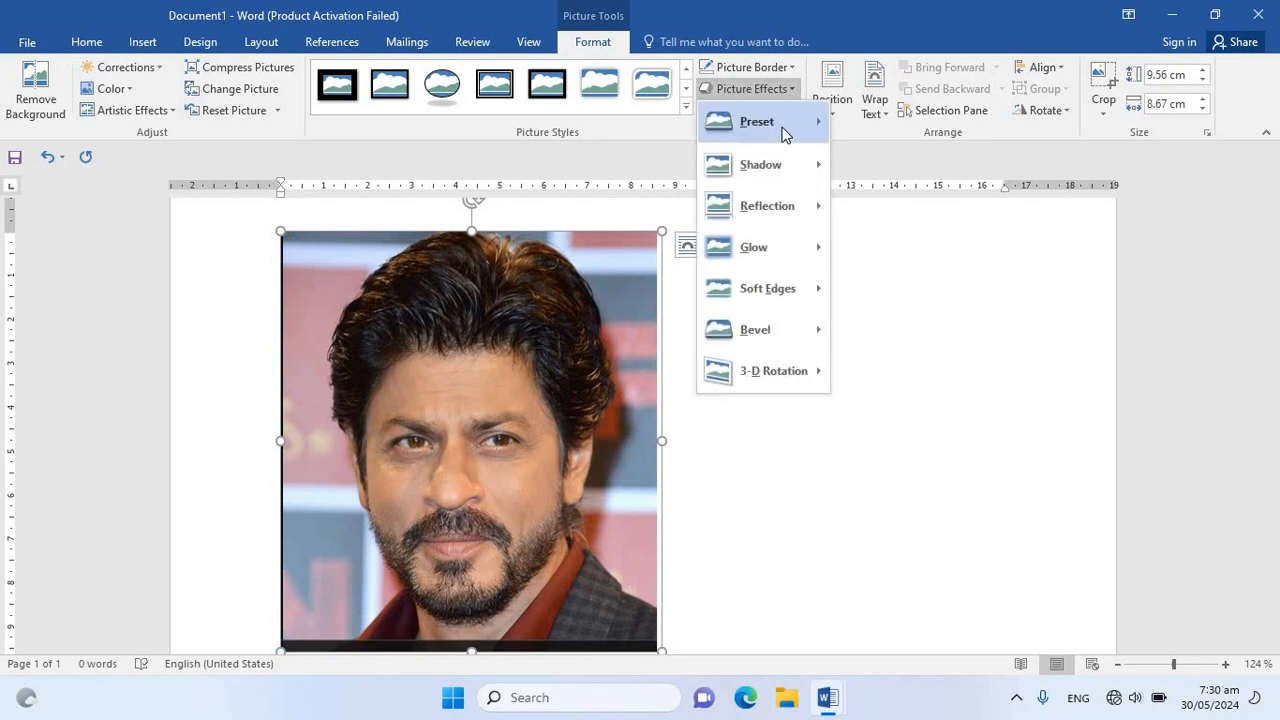
pyautogui.moveTo(786, 124)
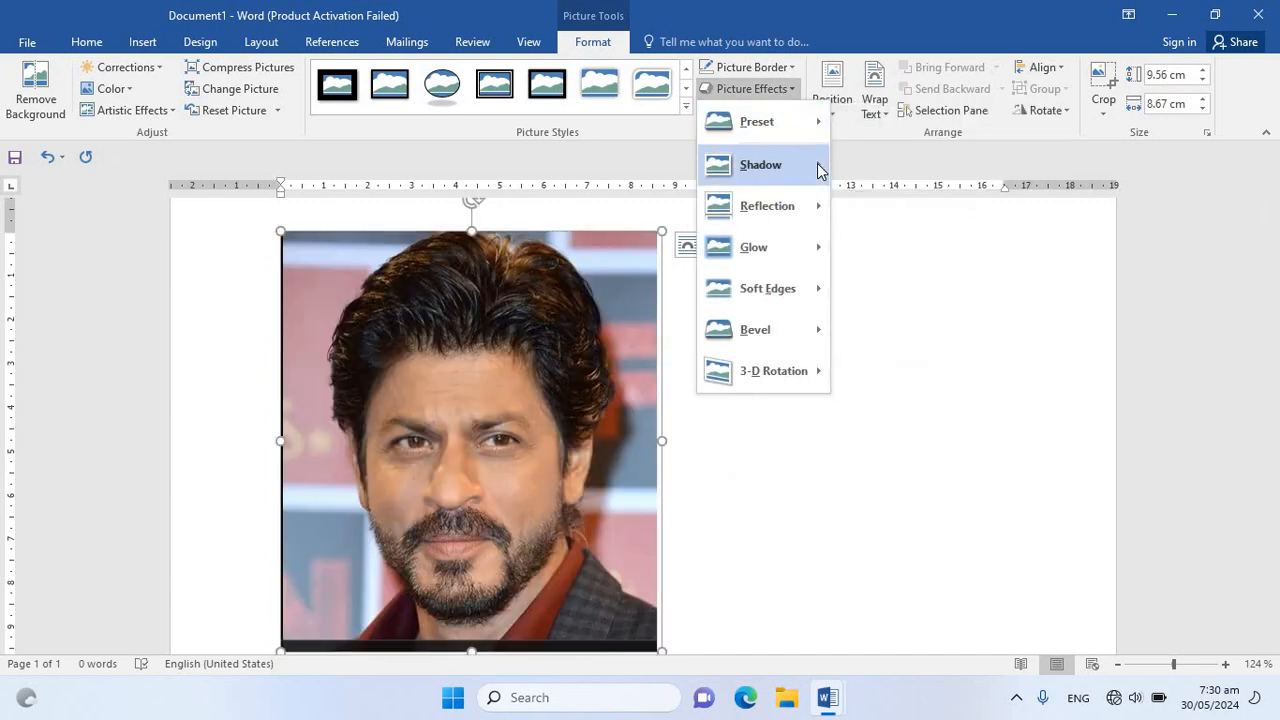
pyautogui.moveTo(800, 164)
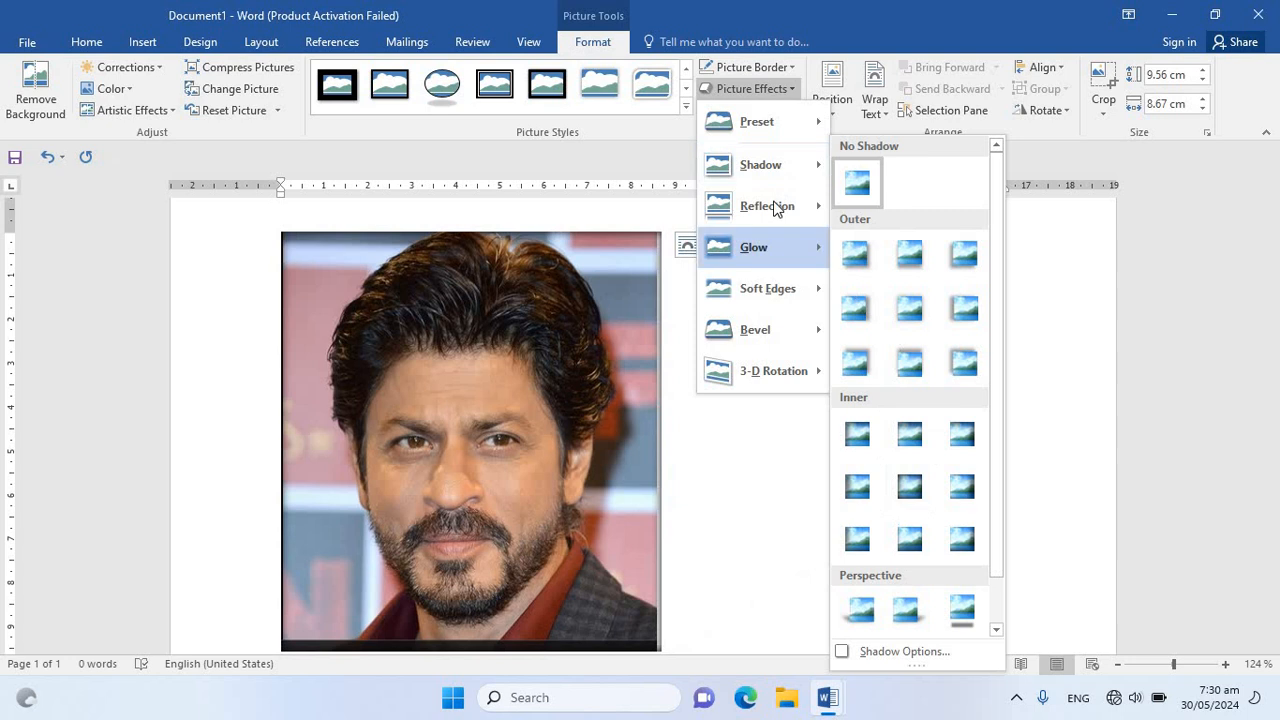
pyautogui.moveTo(773, 202)
pyautogui.click(962, 405)
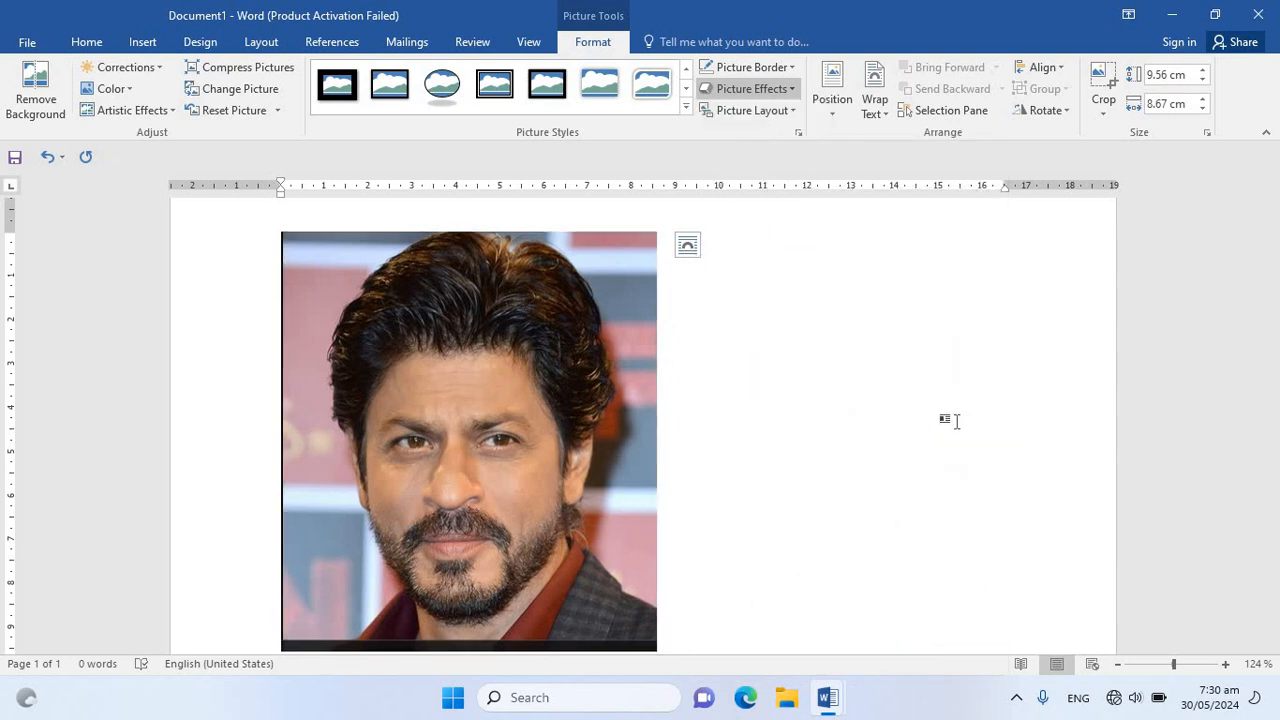
pyautogui.moveTo(1271, 366); pyautogui.dragTo(1271, 462)
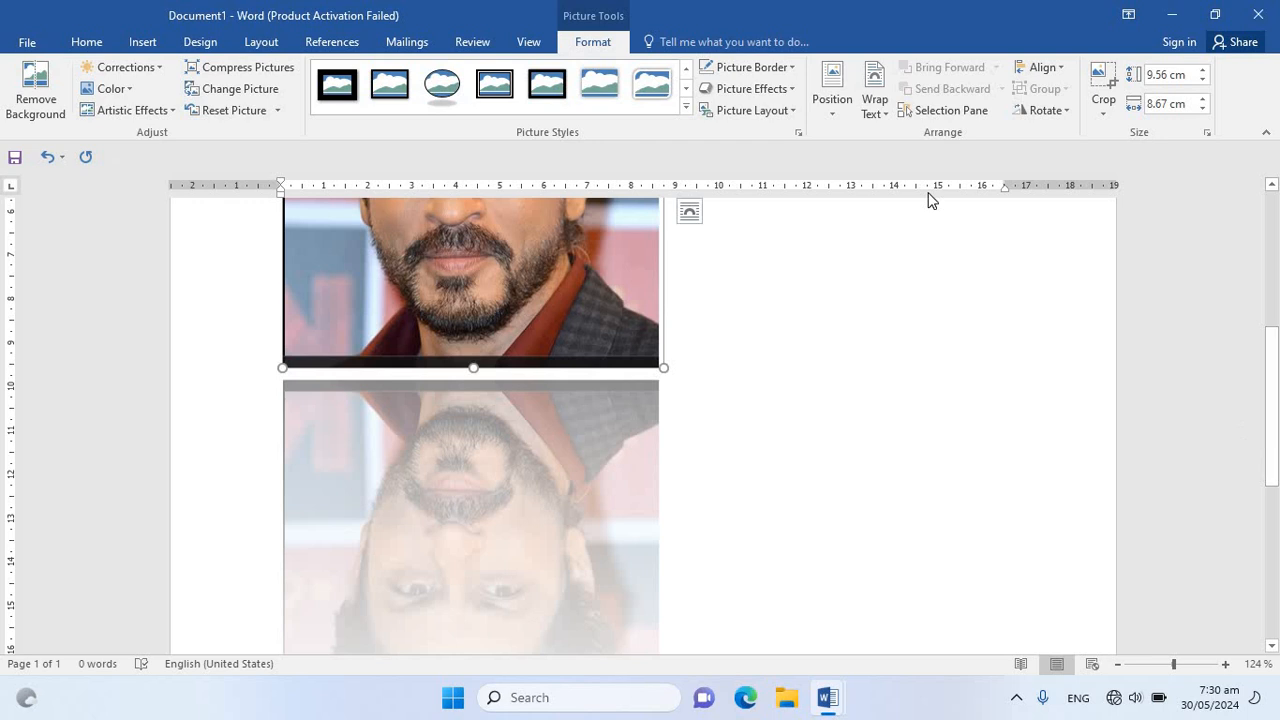
pyautogui.click(758, 88)
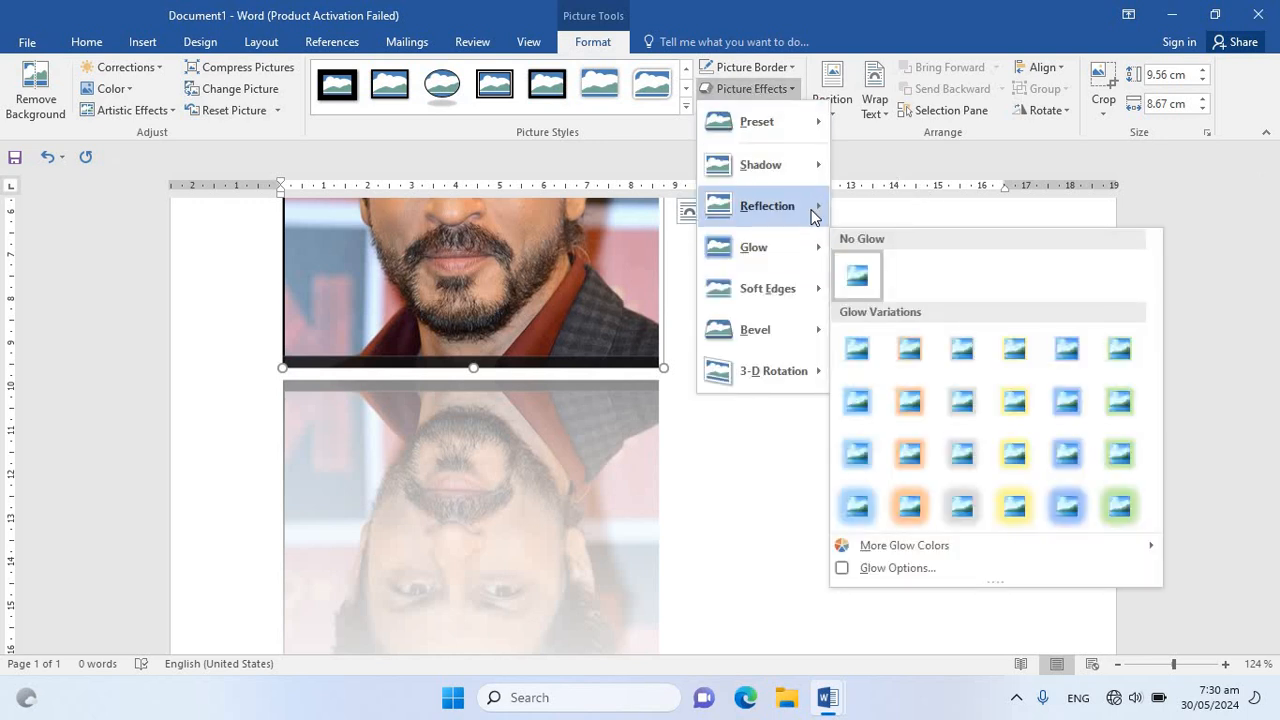
pyautogui.moveTo(800, 206)
pyautogui.click(872, 231)
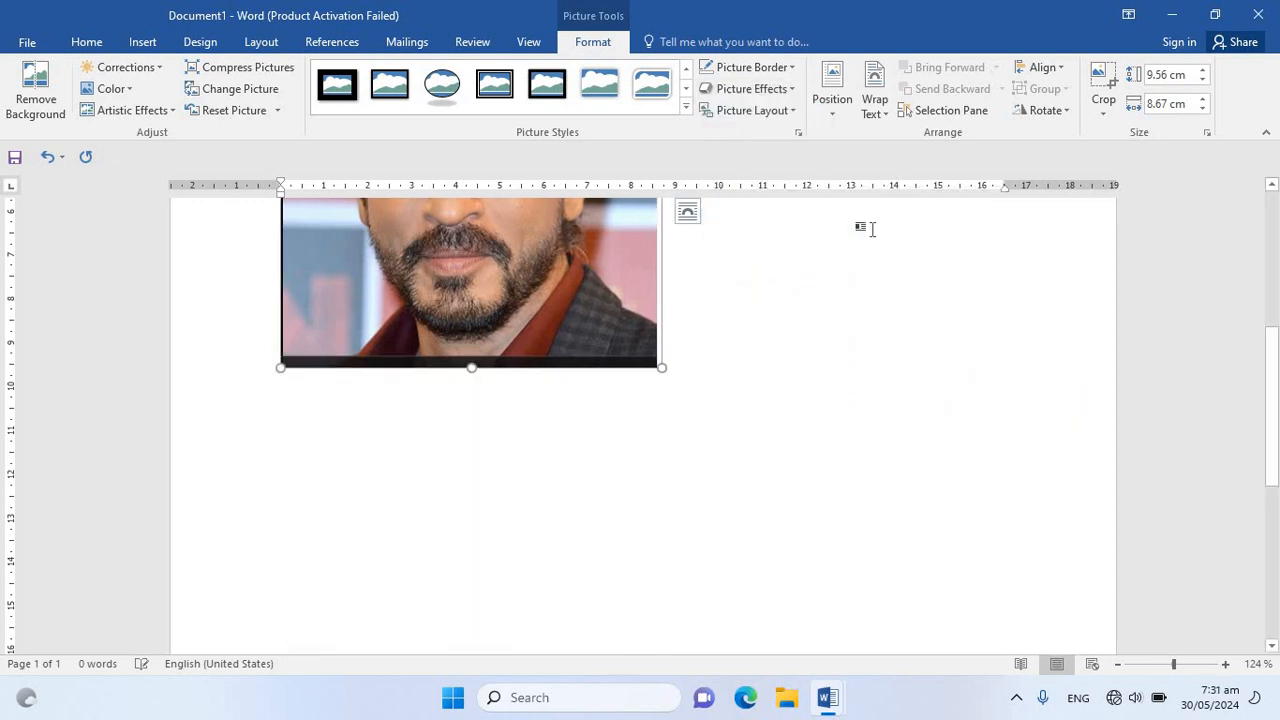
# Preview the glow, soft-edge and bevel effects and the picture layouts on the picture without applying any
pyautogui.click(752, 89)
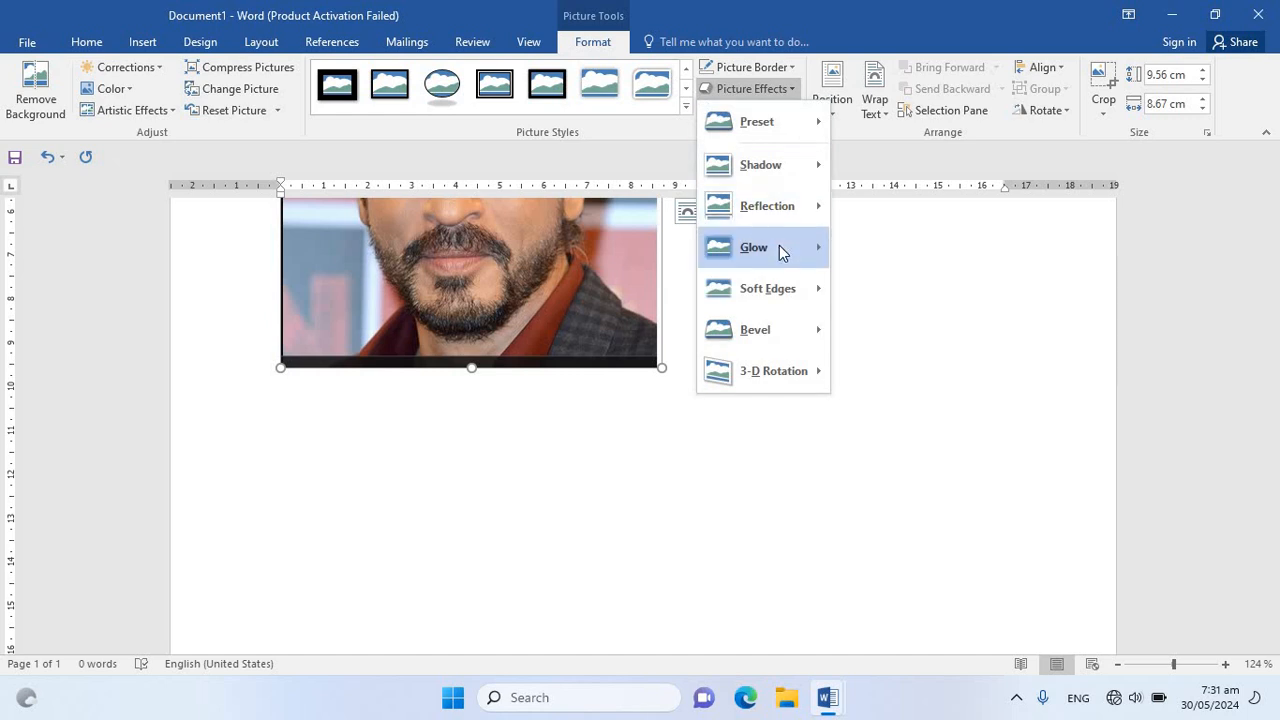
pyautogui.moveTo(780, 250)
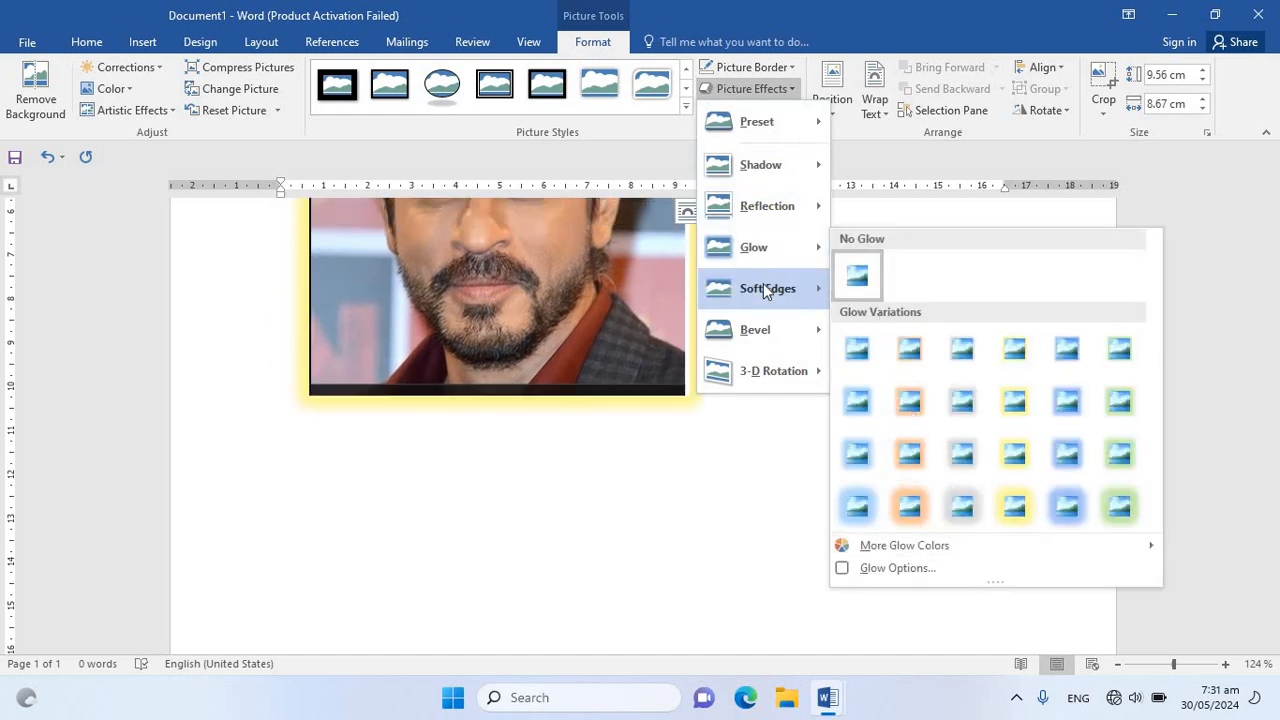
pyautogui.moveTo(759, 288)
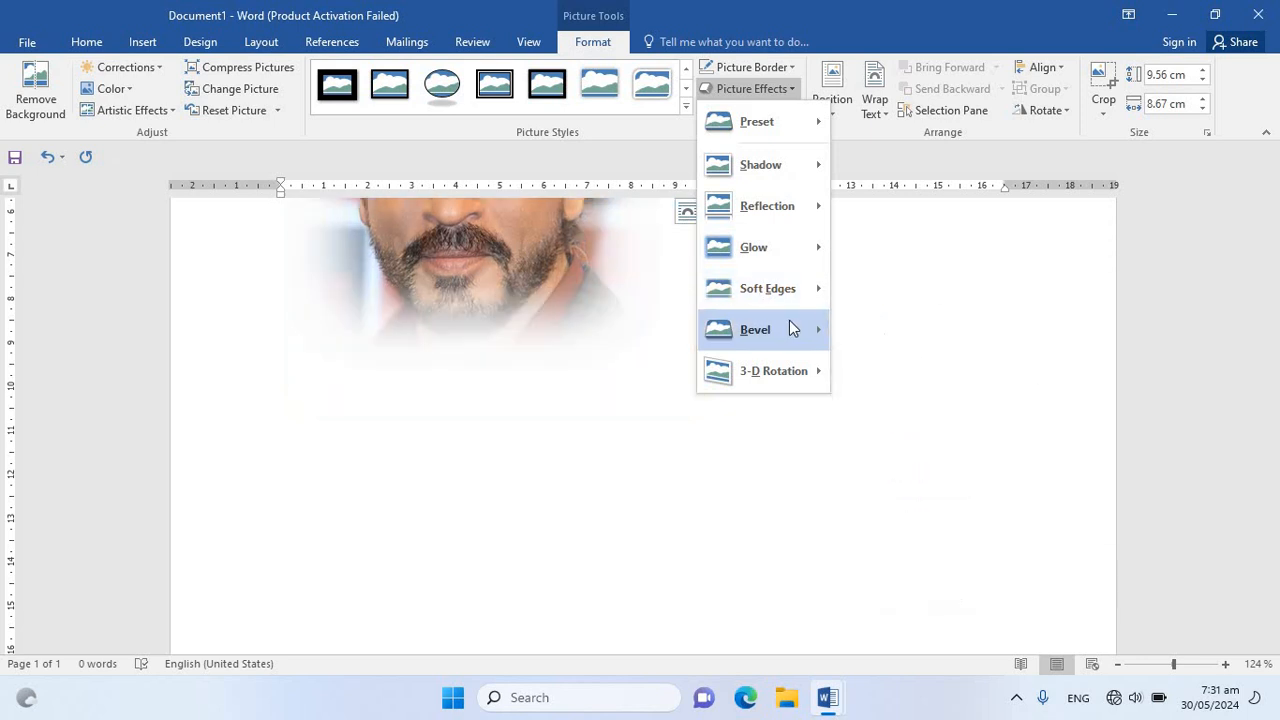
pyautogui.moveTo(789, 329)
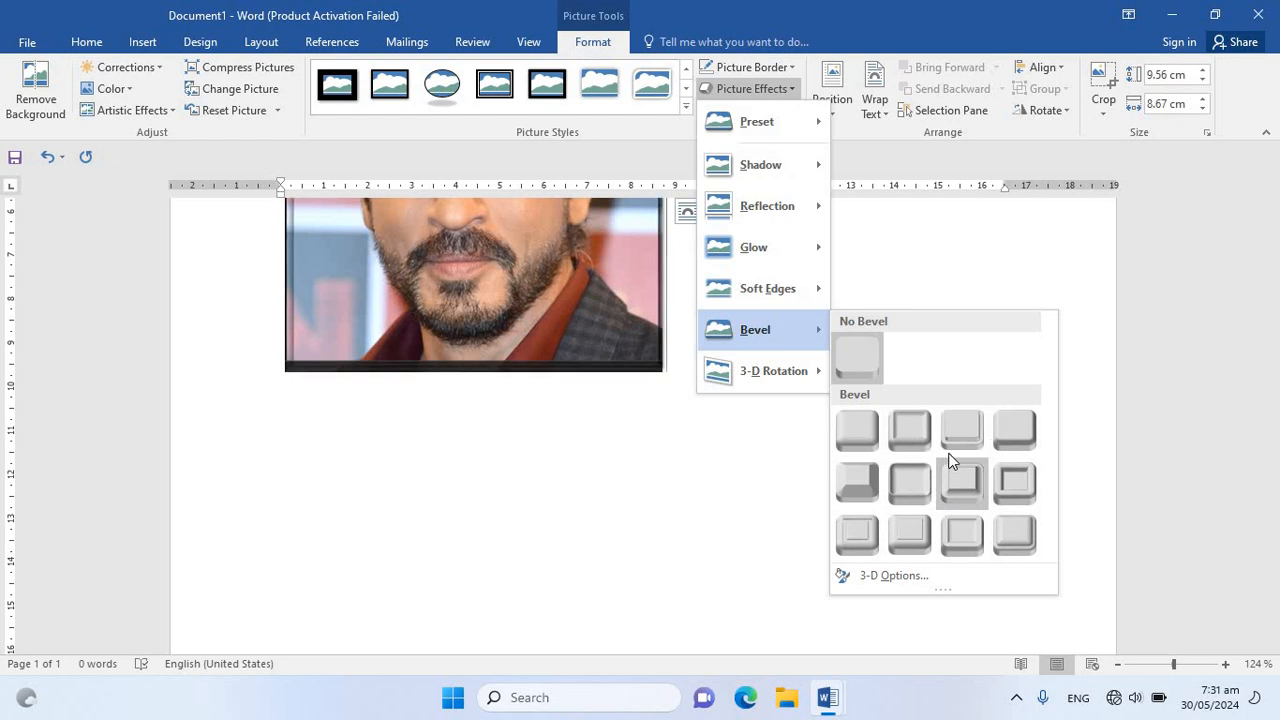
pyautogui.click(1276, 370)
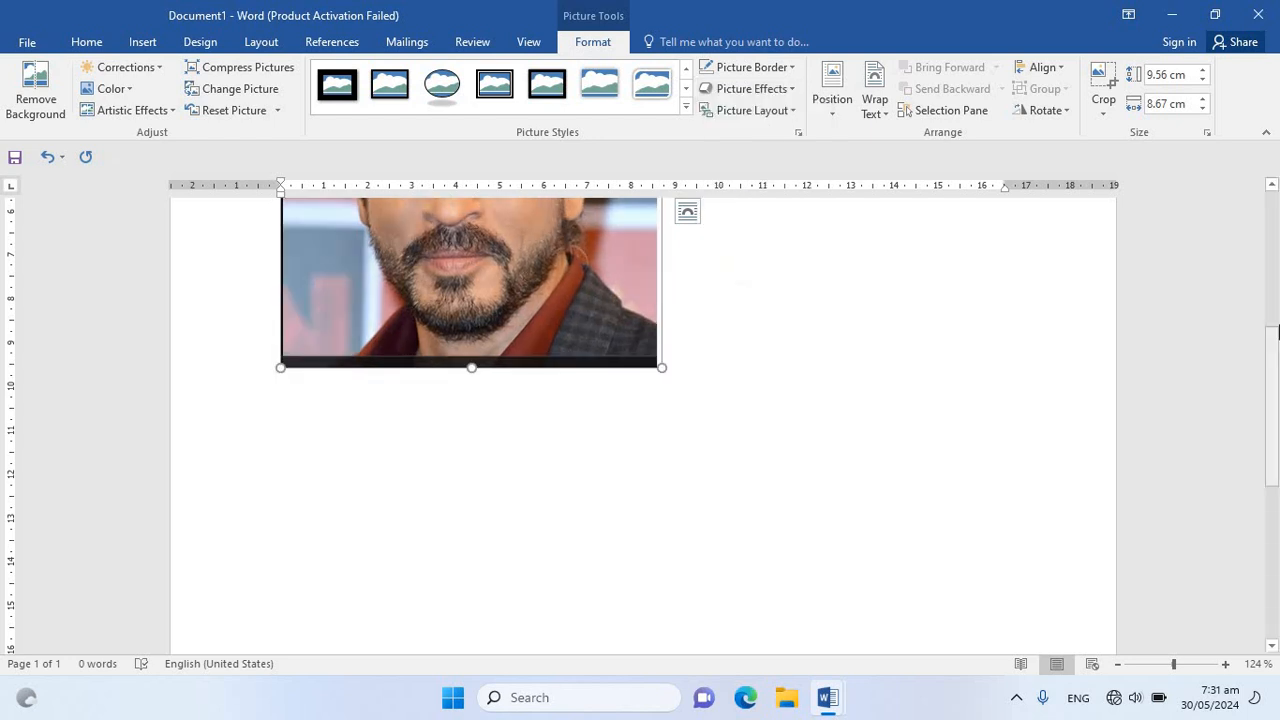
pyautogui.scroll(5, 1277, 330)
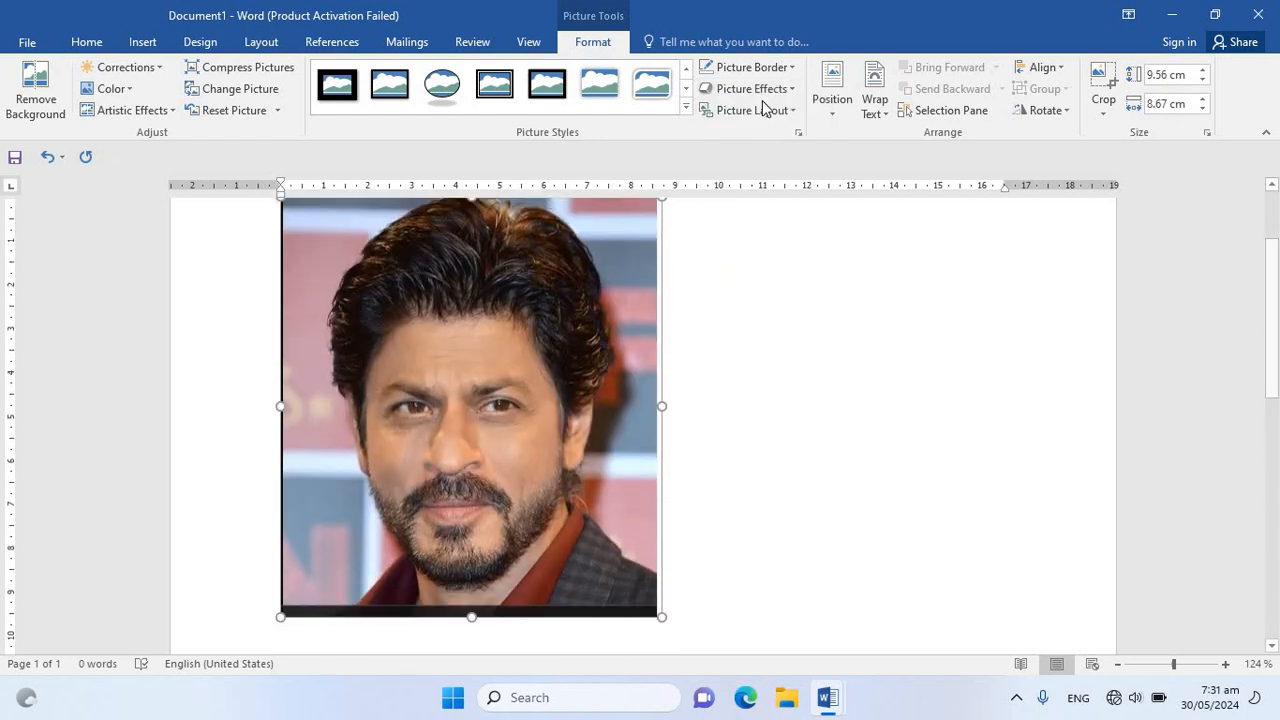
pyautogui.click(772, 116)
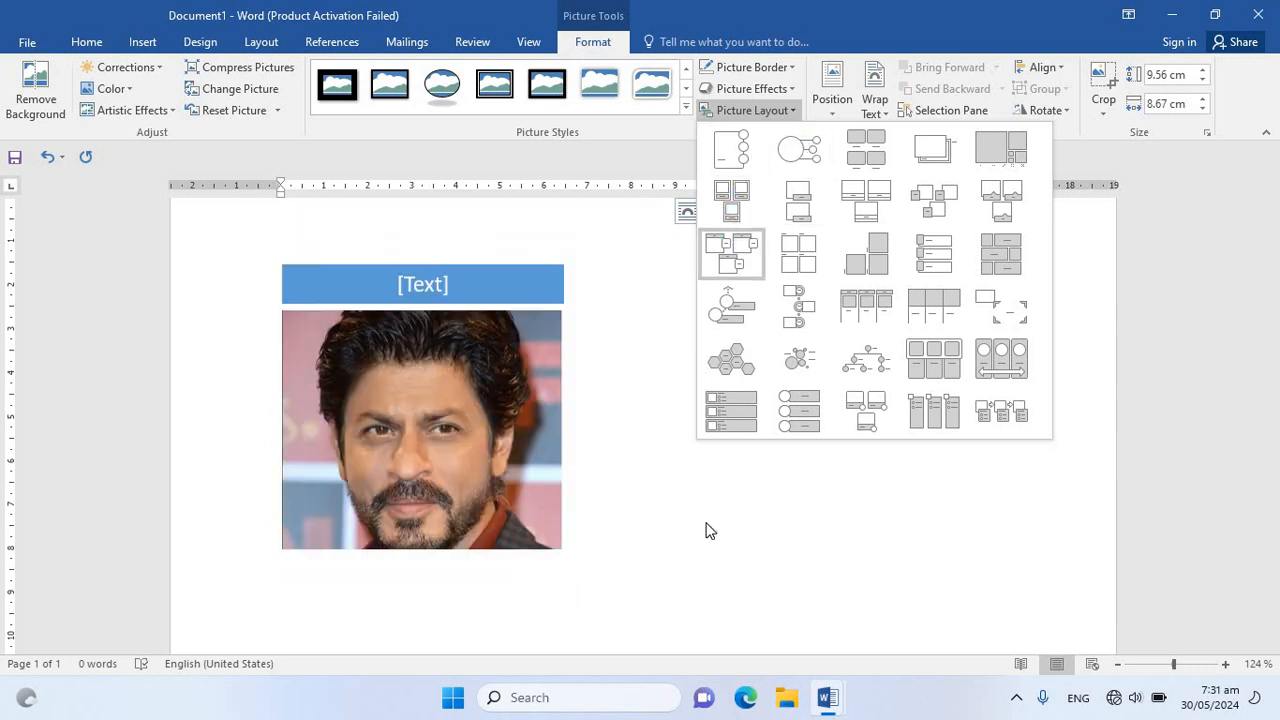
pyautogui.click(456, 423)
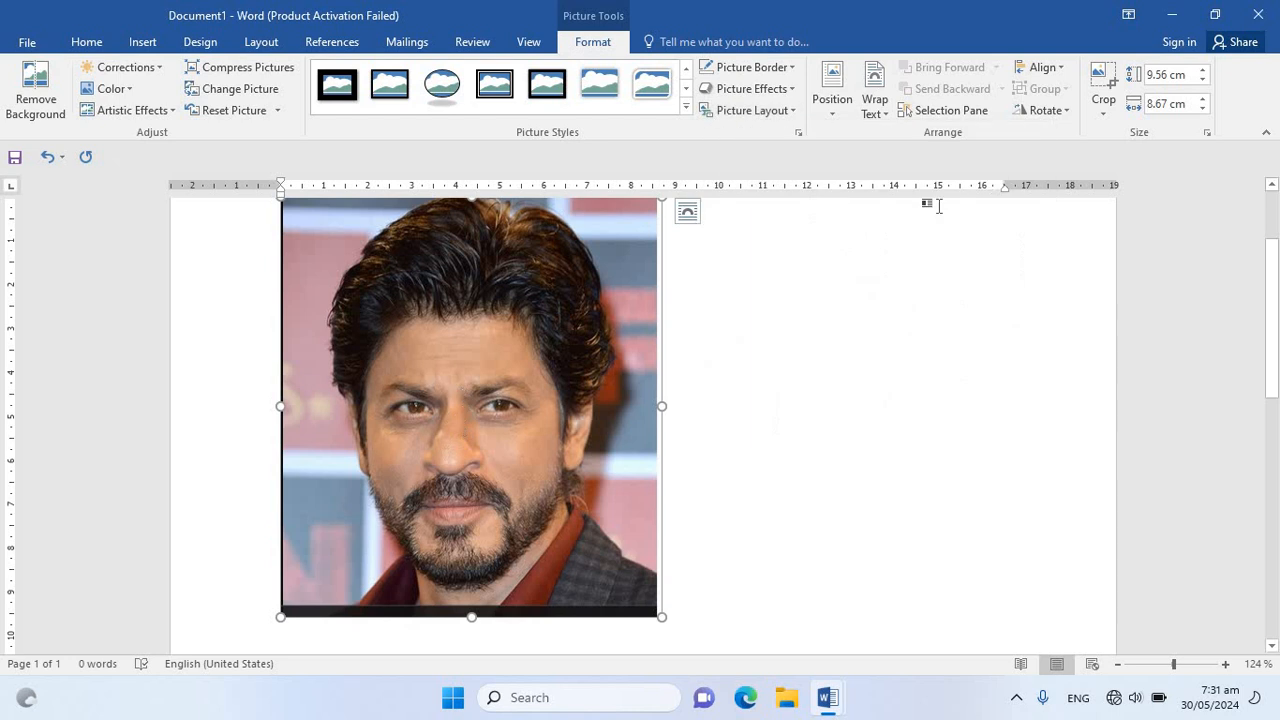
# Shrink the picture proportionally to about 2.26 cm high and 2.05 cm wide
pyautogui.click(841, 112)
pyautogui.click(507, 408)
pyautogui.moveTo(661, 617); pyautogui.dragTo(371, 269)
pyautogui.moveTo(1160, 670); pyautogui.dragTo(1151, 667)
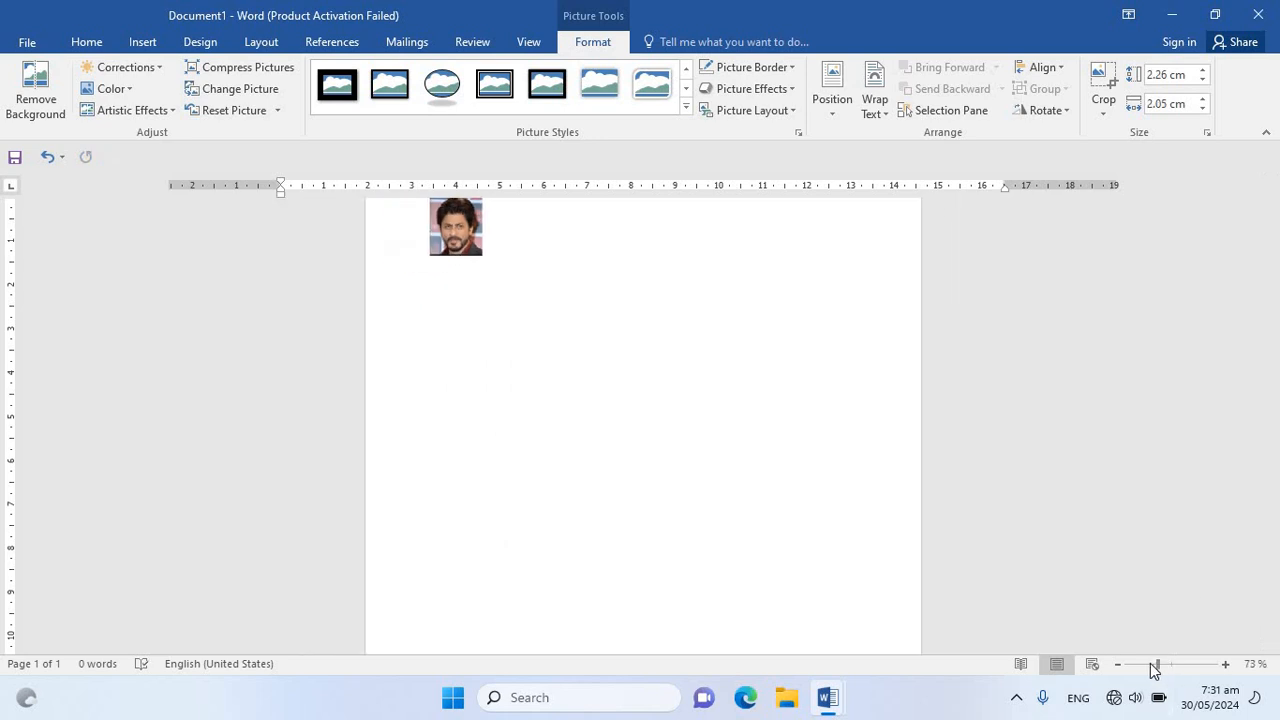
# Position the picture with text wrapping at the page's bottom centre, middle centre and top right, ending at the top left
pyautogui.click(835, 110)
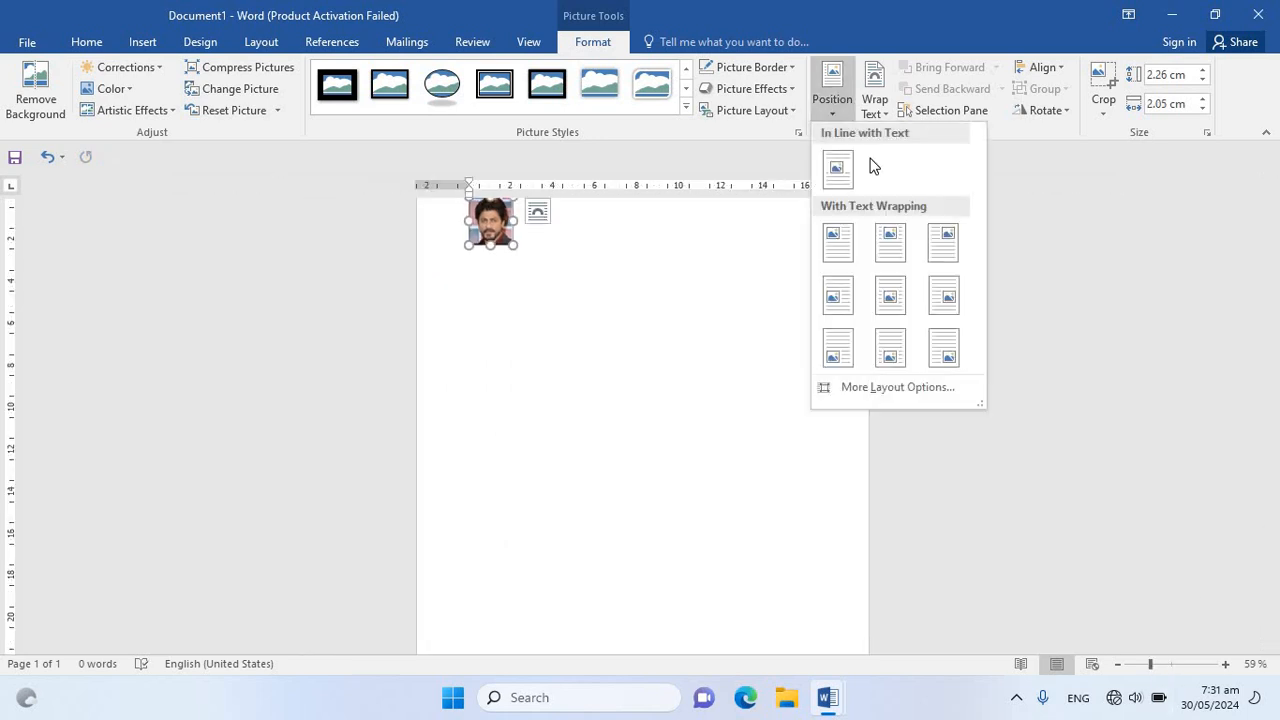
pyautogui.click(890, 350)
pyautogui.click(832, 100)
pyautogui.click(889, 293)
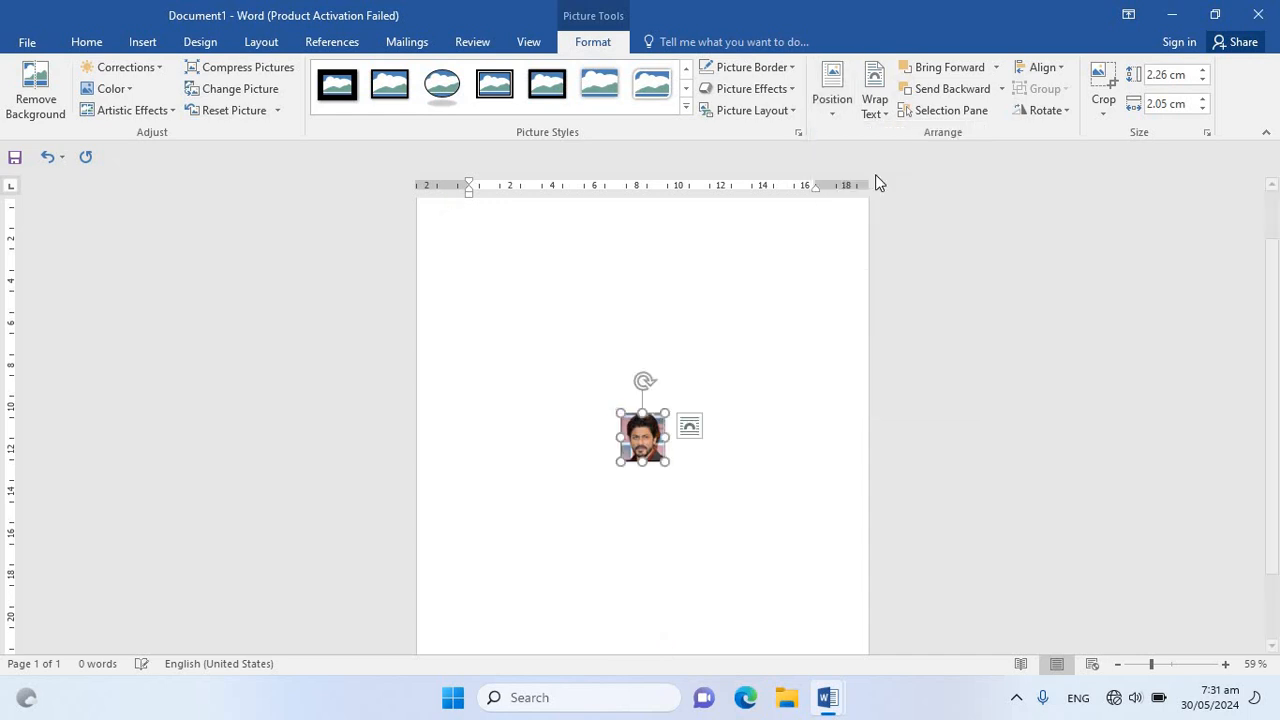
pyautogui.click(834, 105)
pyautogui.click(948, 243)
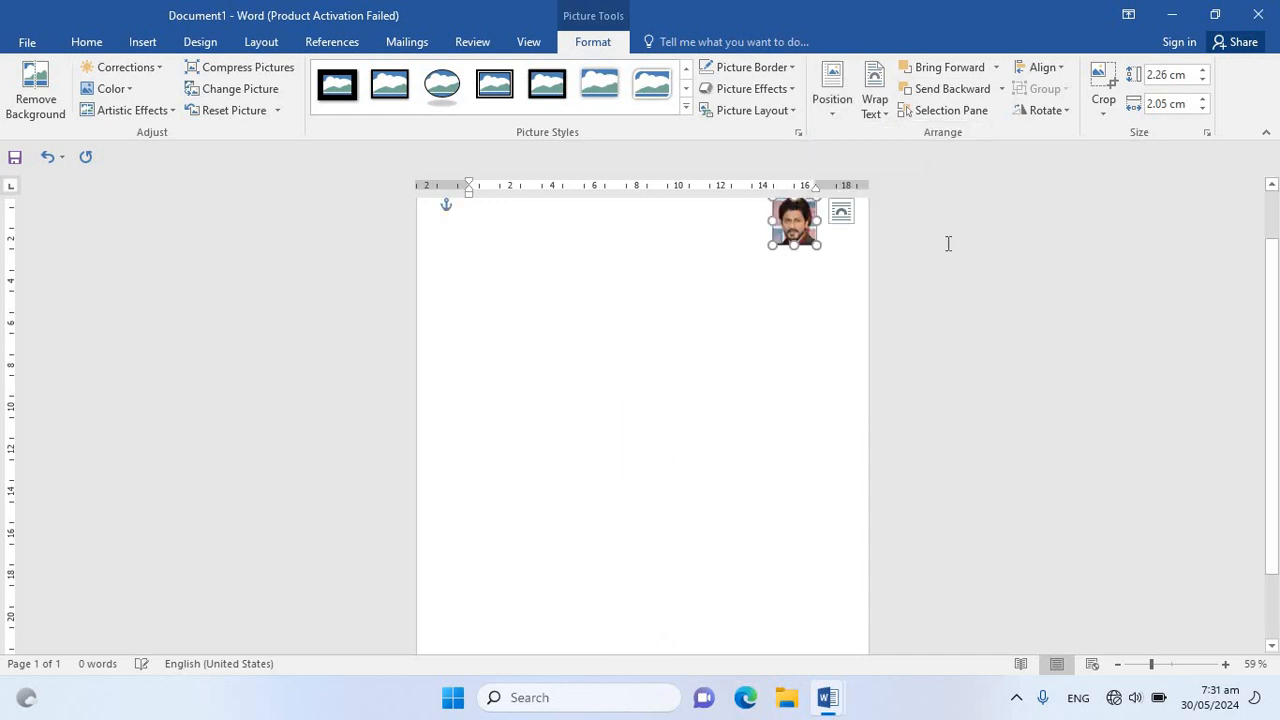
pyautogui.click(832, 105)
pyautogui.click(837, 242)
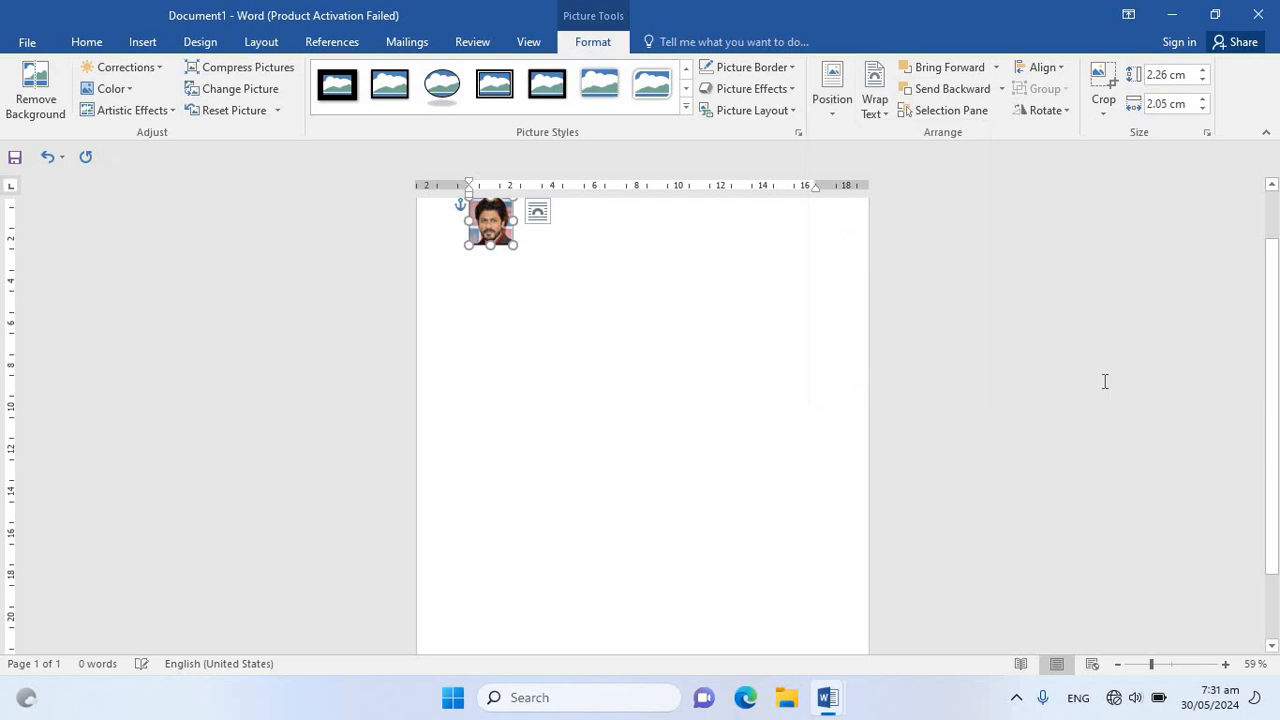
# Enlarge the picture to about 6.44 cm by 5.84 cm and place it near the middle of the page's upper half
pyautogui.moveTo(1275, 443); pyautogui.dragTo(1274, 388)
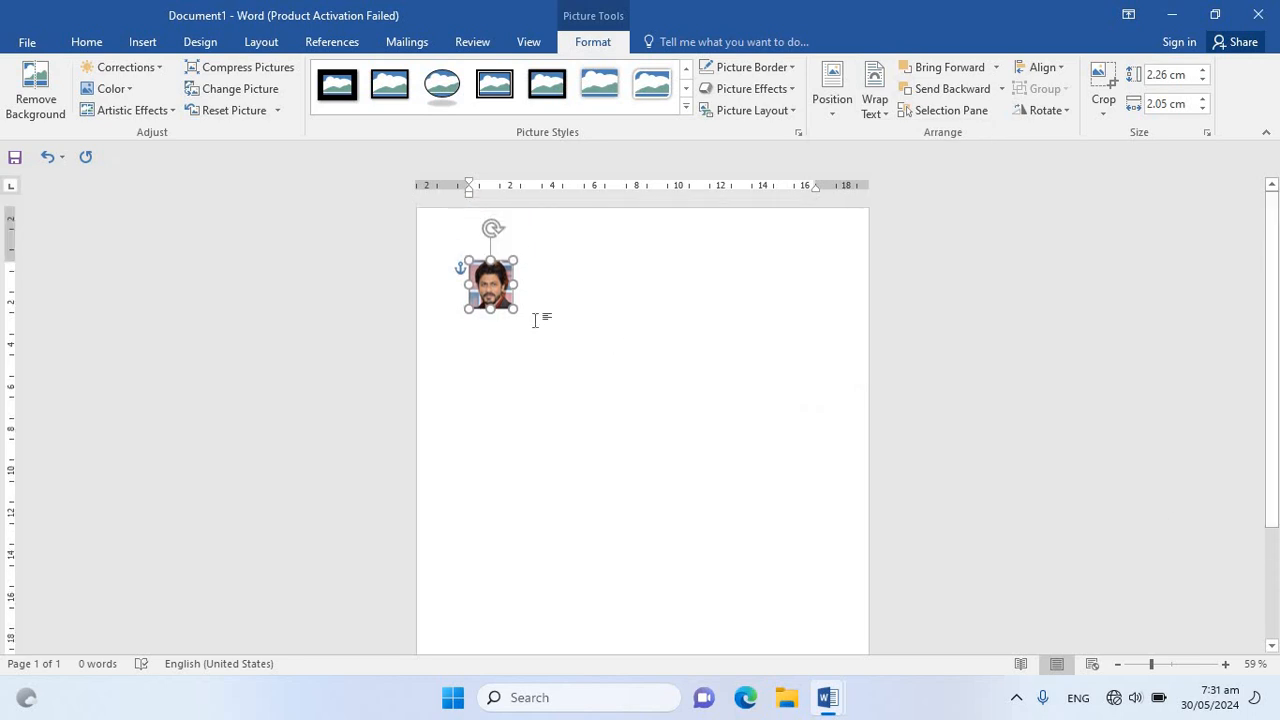
pyautogui.moveTo(592, 363); pyautogui.dragTo(592, 390)
pyautogui.moveTo(560, 341); pyautogui.dragTo(610, 411)
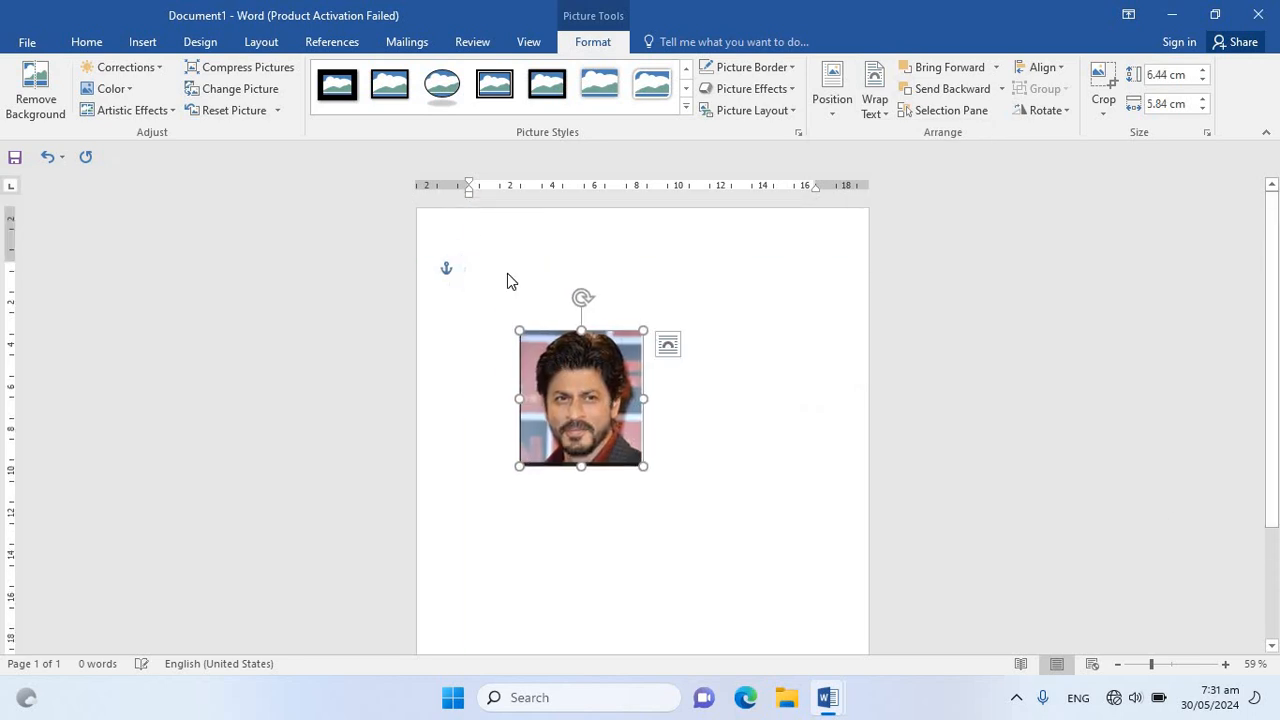
# Generate sample paragraphs at the start of the document with =rand(8,9)
pyautogui.click(508, 274)
pyautogui.write('=rand(8,9')
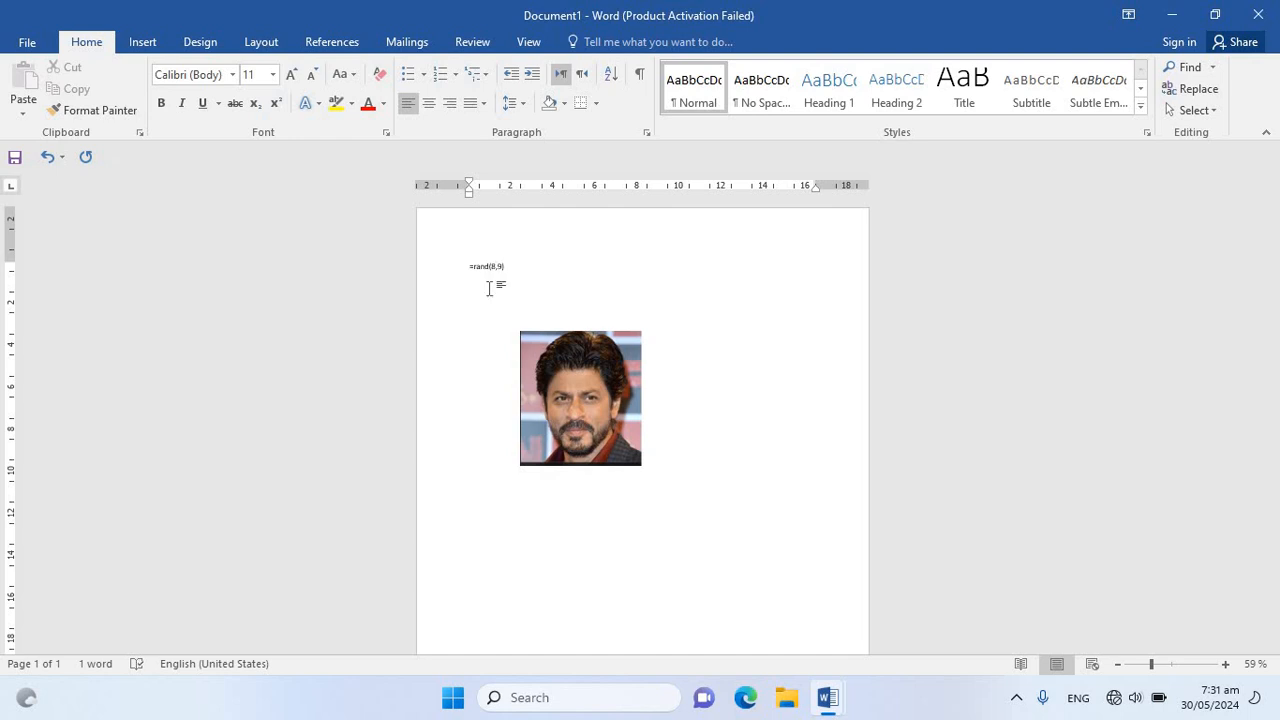
pyautogui.press('Return')
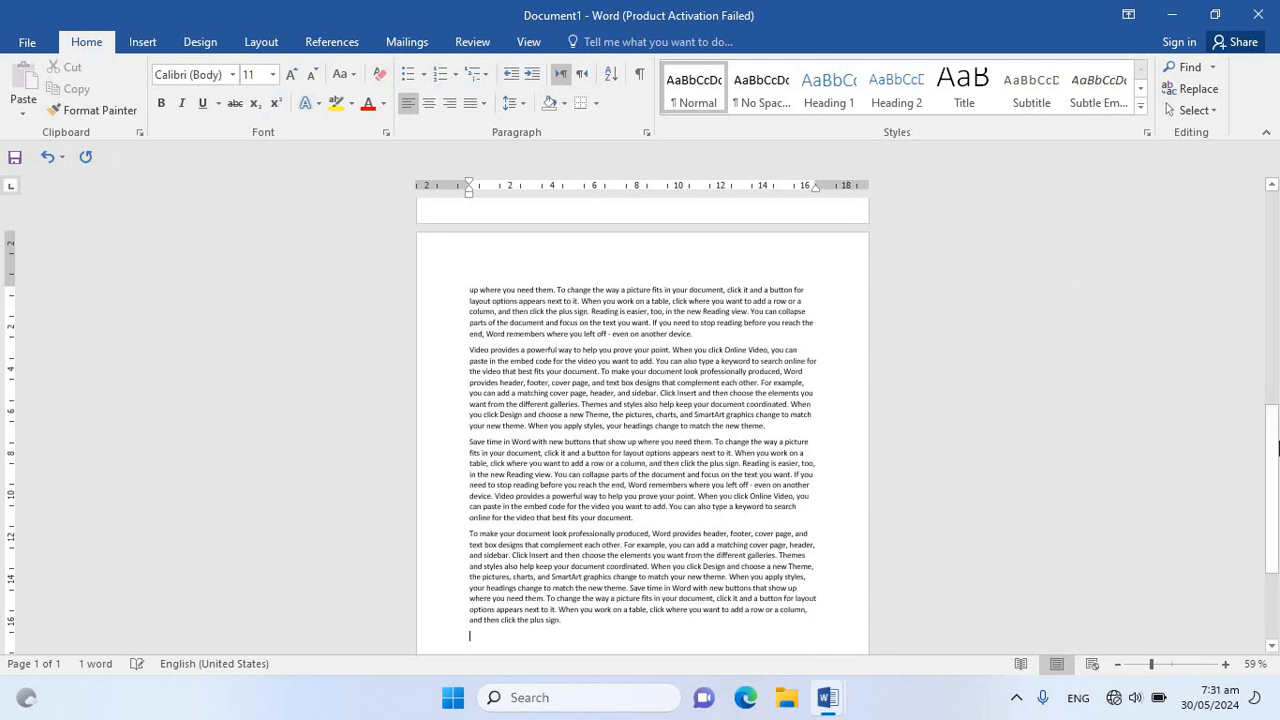
# Move the picture around within the sample text, leaving it centred across the first two paragraphs with text on both sides
pyautogui.moveTo(1272, 479); pyautogui.dragTo(1272, 270)
pyautogui.moveTo(608, 372); pyautogui.dragTo(651, 372)
pyautogui.moveTo(1170, 668); pyautogui.dragTo(1178, 665)
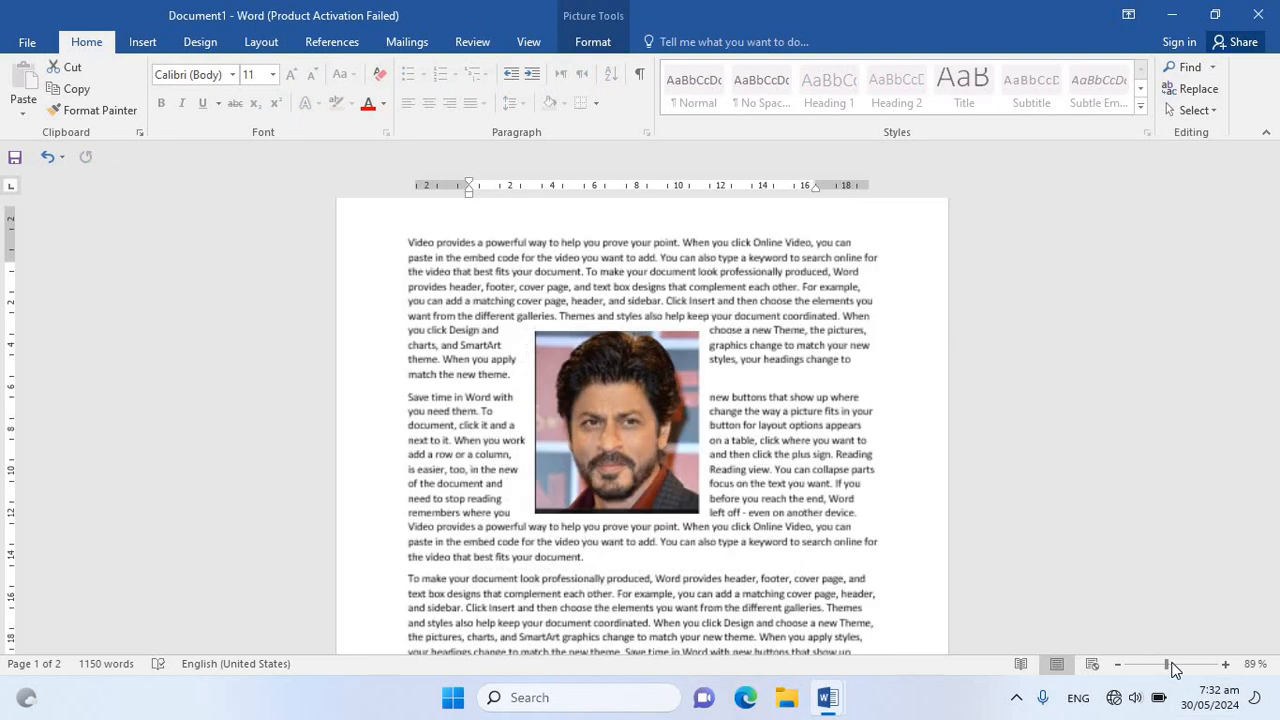
pyautogui.moveTo(759, 441); pyautogui.dragTo(780, 335)
pyautogui.moveTo(806, 228); pyautogui.dragTo(714, 334)
pyautogui.moveTo(588, 410); pyautogui.dragTo(604, 338)
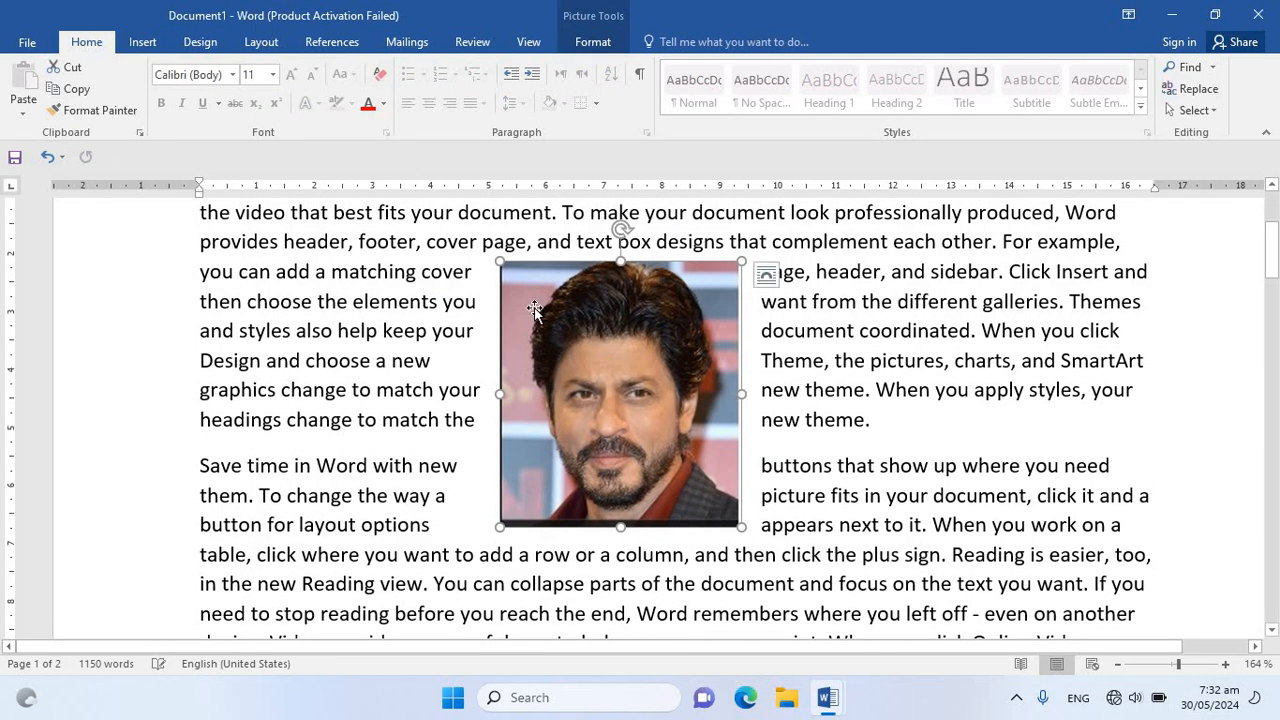
# Set the picture's text wrapping to In Front of Text and shift it slightly down and to the right over the paragraphs
pyautogui.click(593, 42)
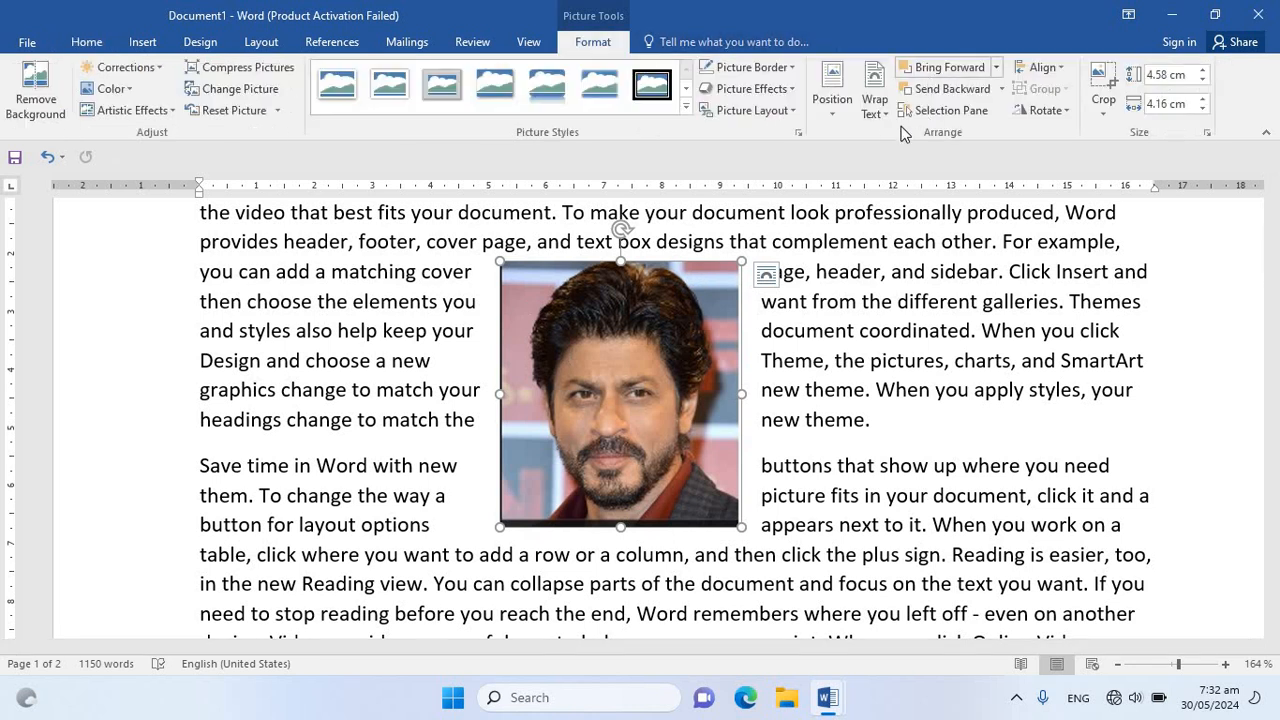
pyautogui.click(876, 121)
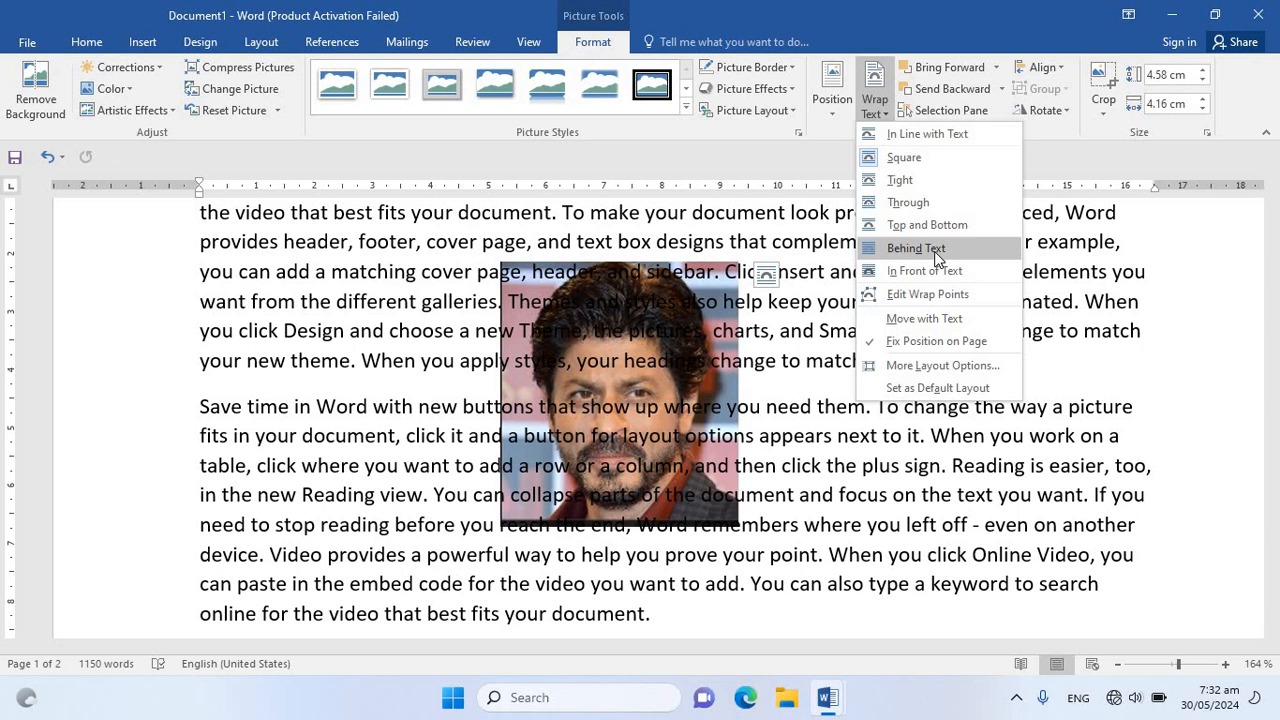
pyautogui.click(945, 272)
pyautogui.moveTo(680, 345); pyautogui.dragTo(780, 365)
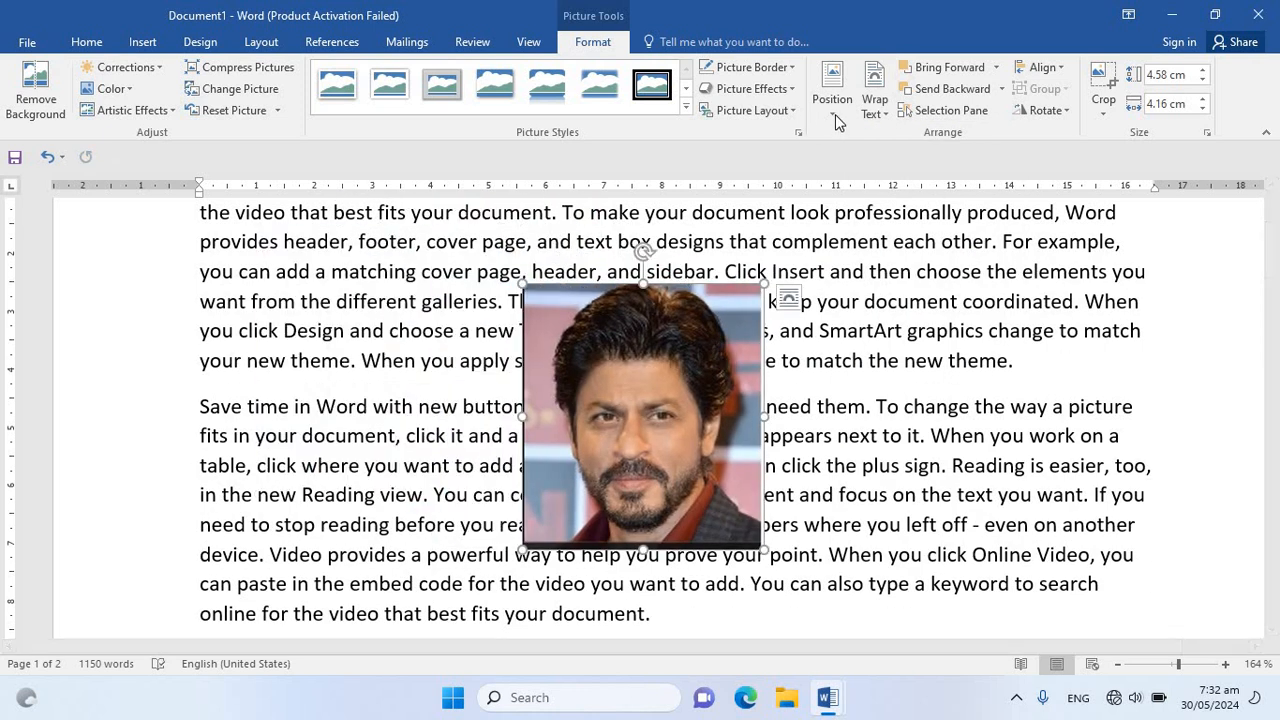
# Change the picture's text wrapping to Tight and move it slightly up and to the right within the paragraphs
pyautogui.click(834, 110)
pyautogui.click(875, 100)
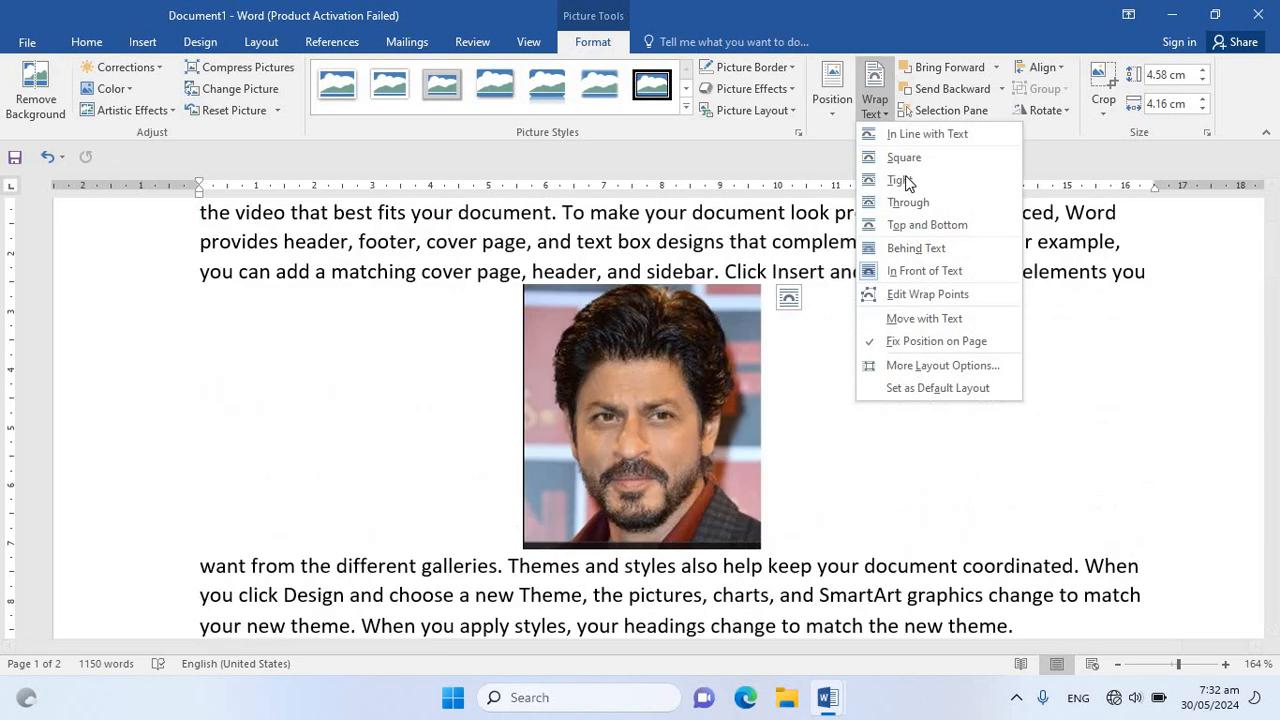
pyautogui.click(903, 177)
pyautogui.moveTo(710, 262); pyautogui.dragTo(702, 345)
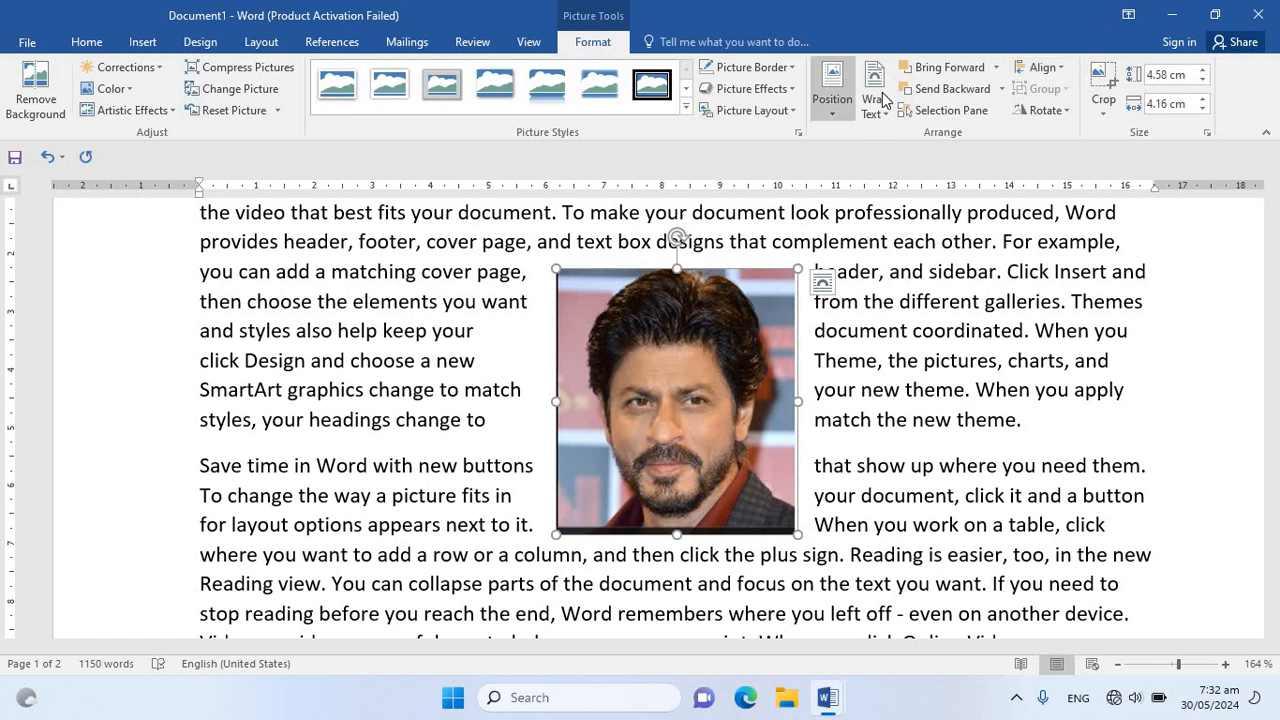
# Duplicate the picture by copying and pasting it, and place the copy overlapping the right side of the original
pyautogui.click(1060, 112)
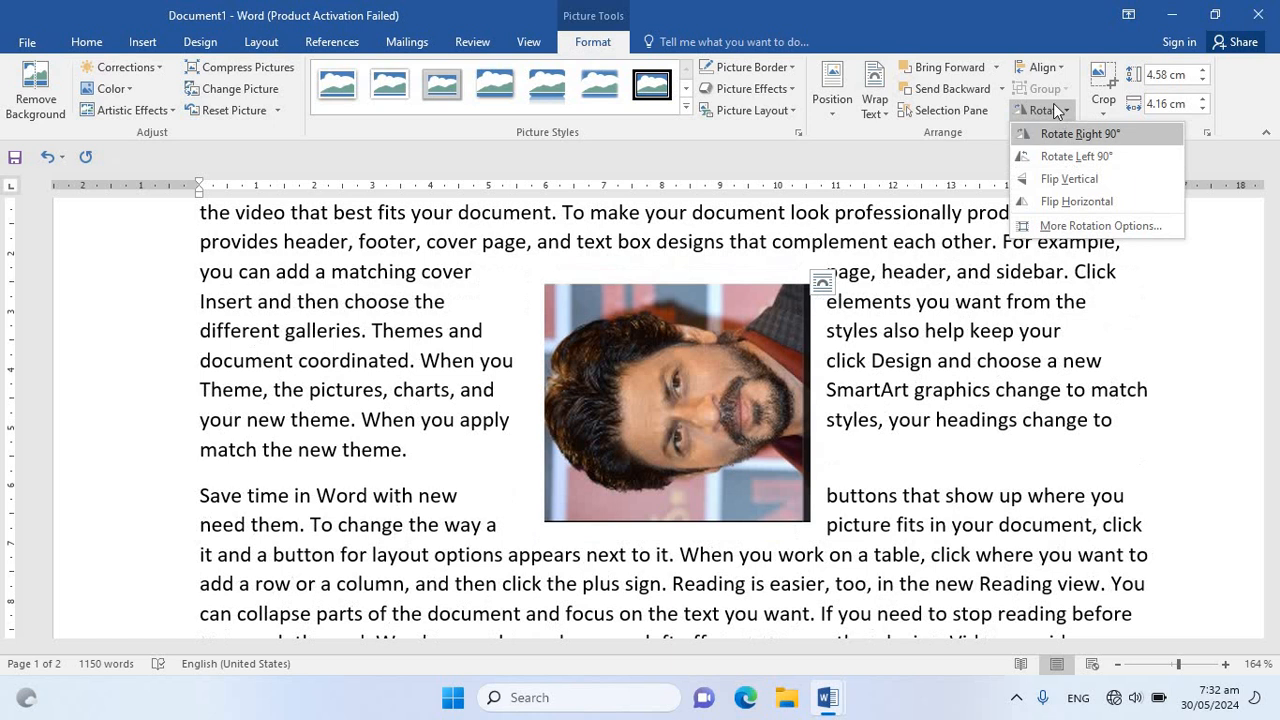
pyautogui.click(664, 337)
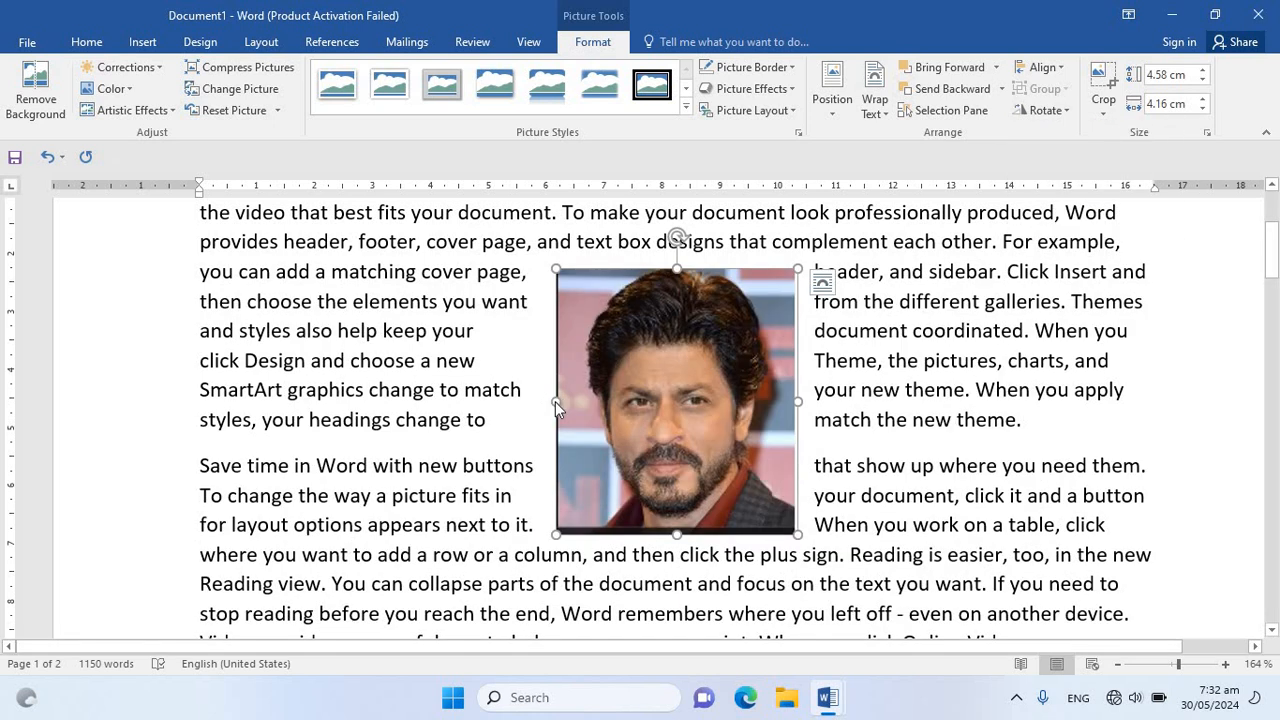
pyautogui.hotkey('ctrl', 'c')
pyautogui.hotkey('ctrl', 'v')
pyautogui.moveTo(690, 390); pyautogui.dragTo(750, 365)
# Alternate the overlapping copy between Bring to Front and Send to Back, leaving it behind the original picture
pyautogui.click(997, 70)
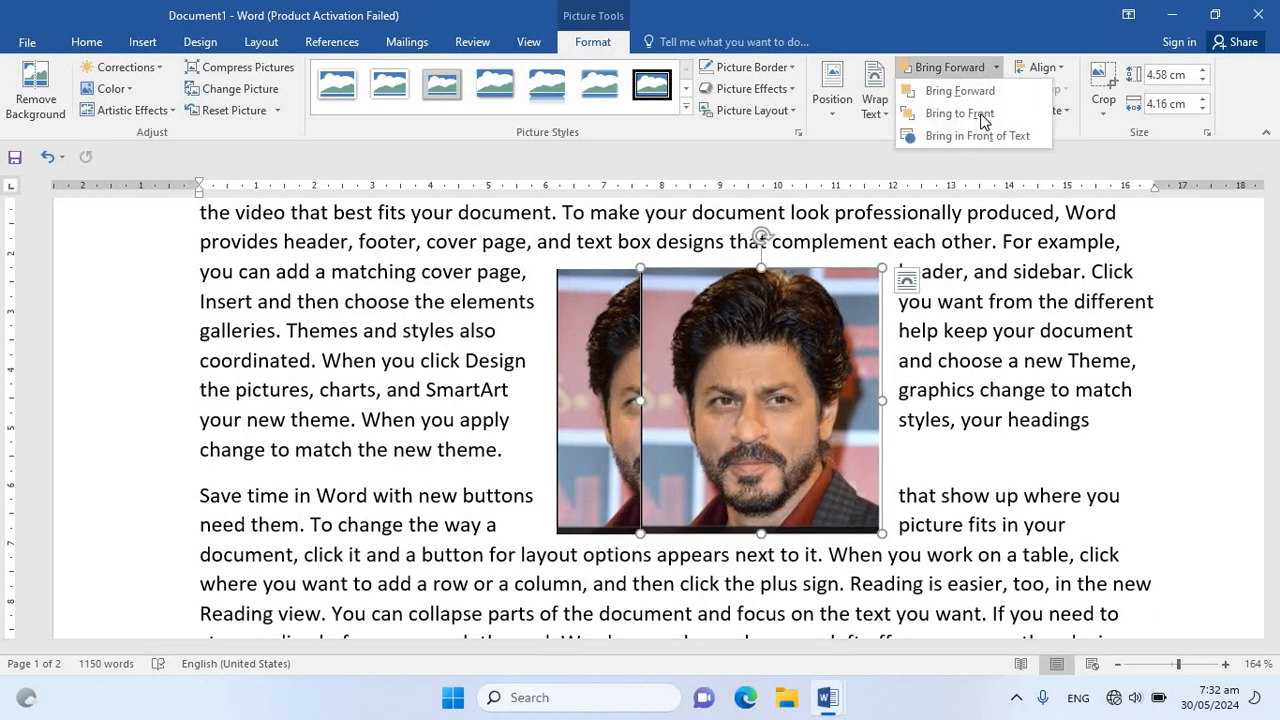
pyautogui.click(1008, 110)
pyautogui.click(1001, 89)
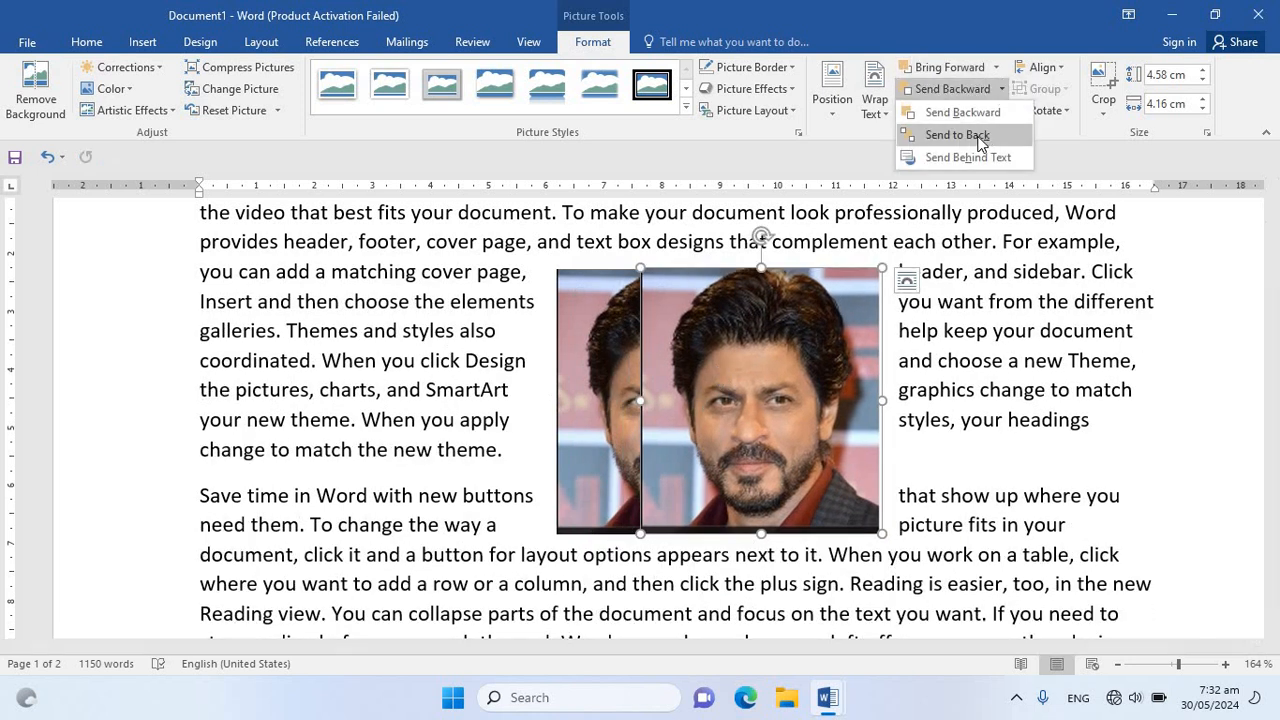
pyautogui.click(975, 134)
pyautogui.click(997, 68)
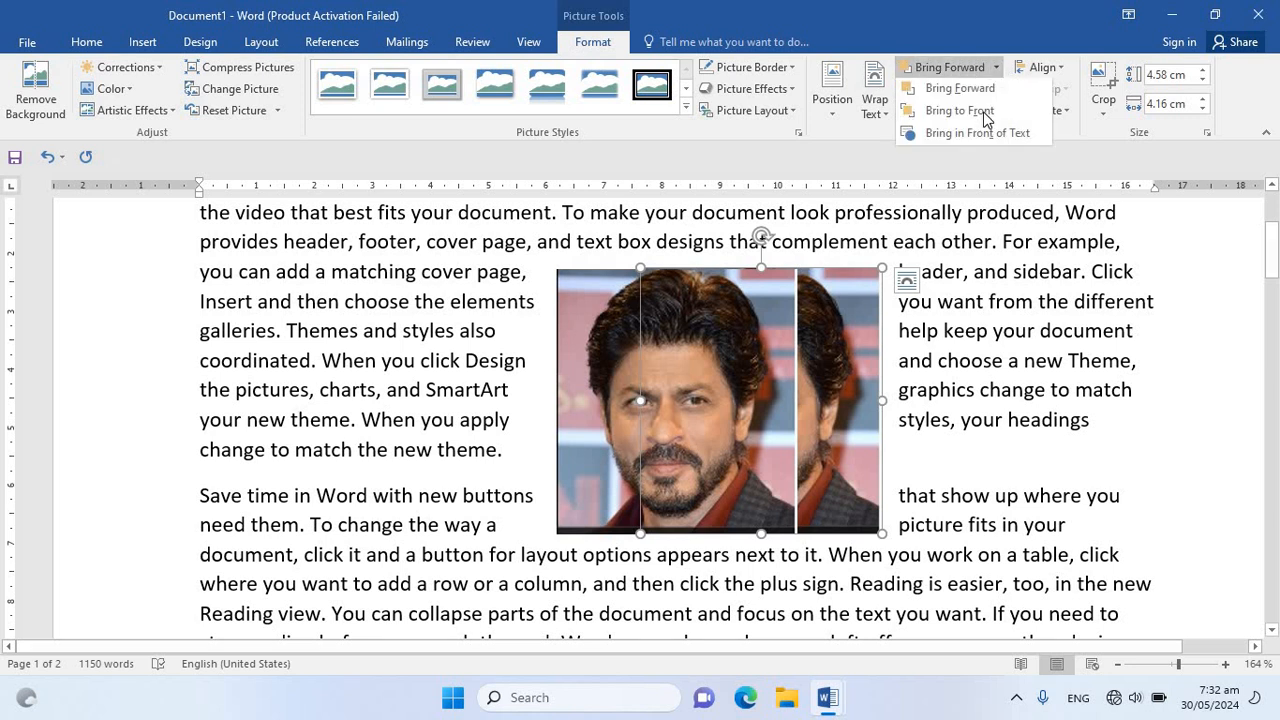
pyautogui.click(986, 111)
pyautogui.click(1002, 89)
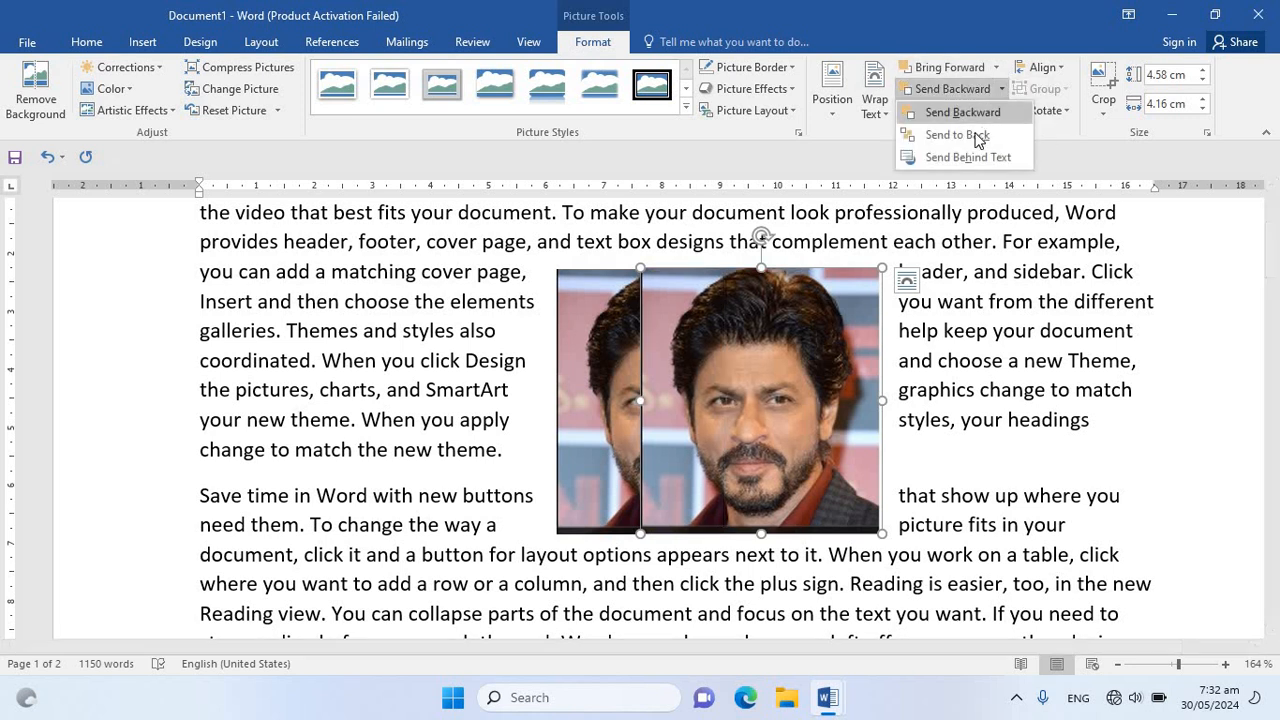
pyautogui.click(970, 134)
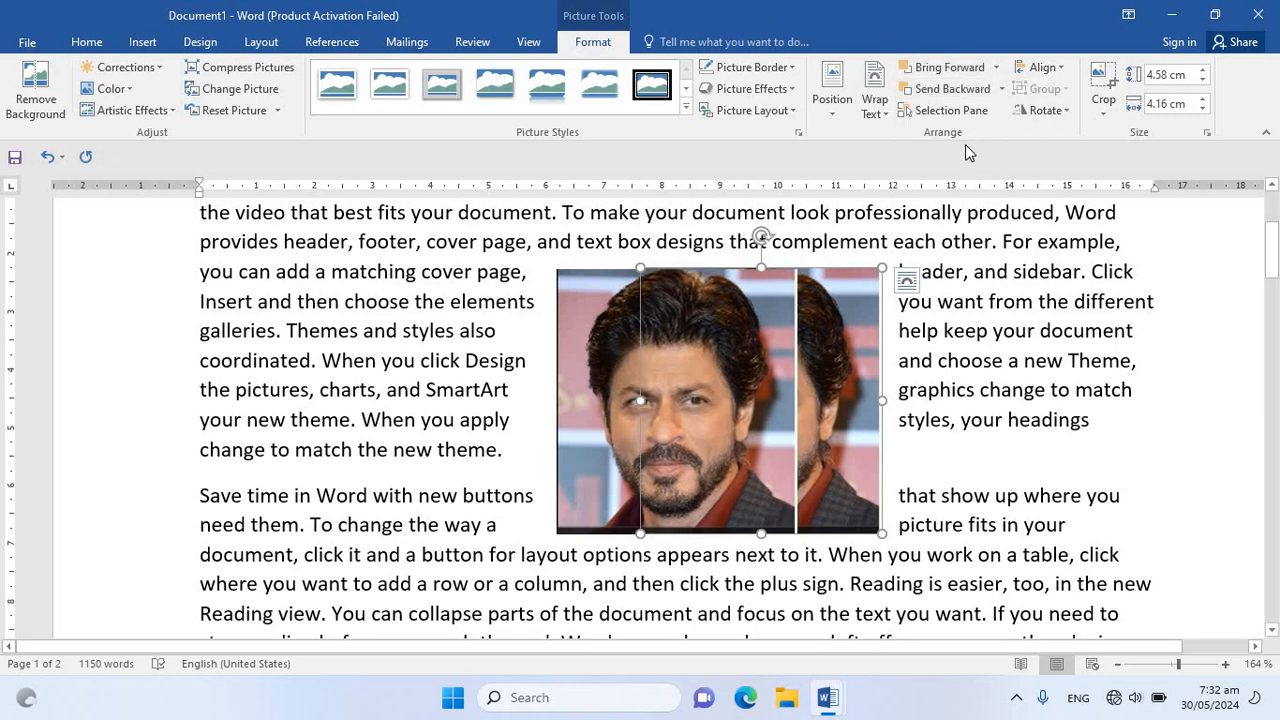
# Crop the copied picture to the face, about 2.84 cm high by 2.09 cm wide
pyautogui.click(1103, 90)
pyautogui.moveTo(877, 272); pyautogui.dragTo(777, 374)
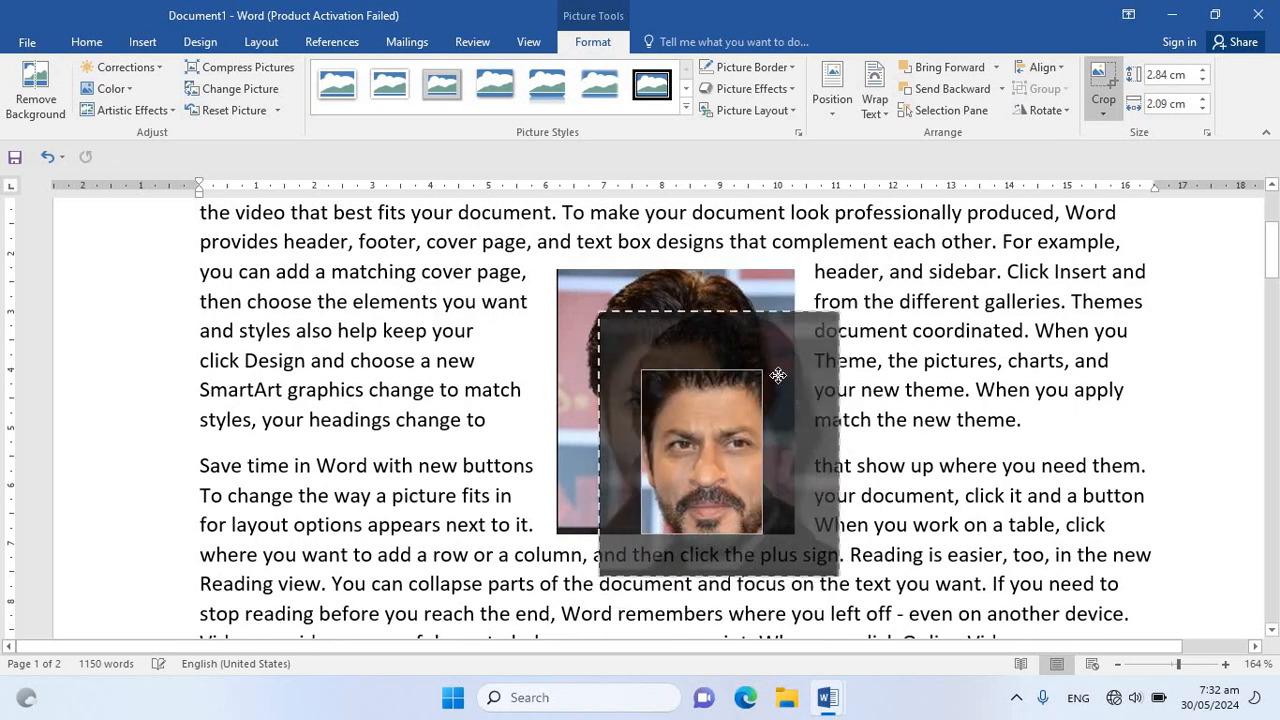
pyautogui.click(1100, 79)
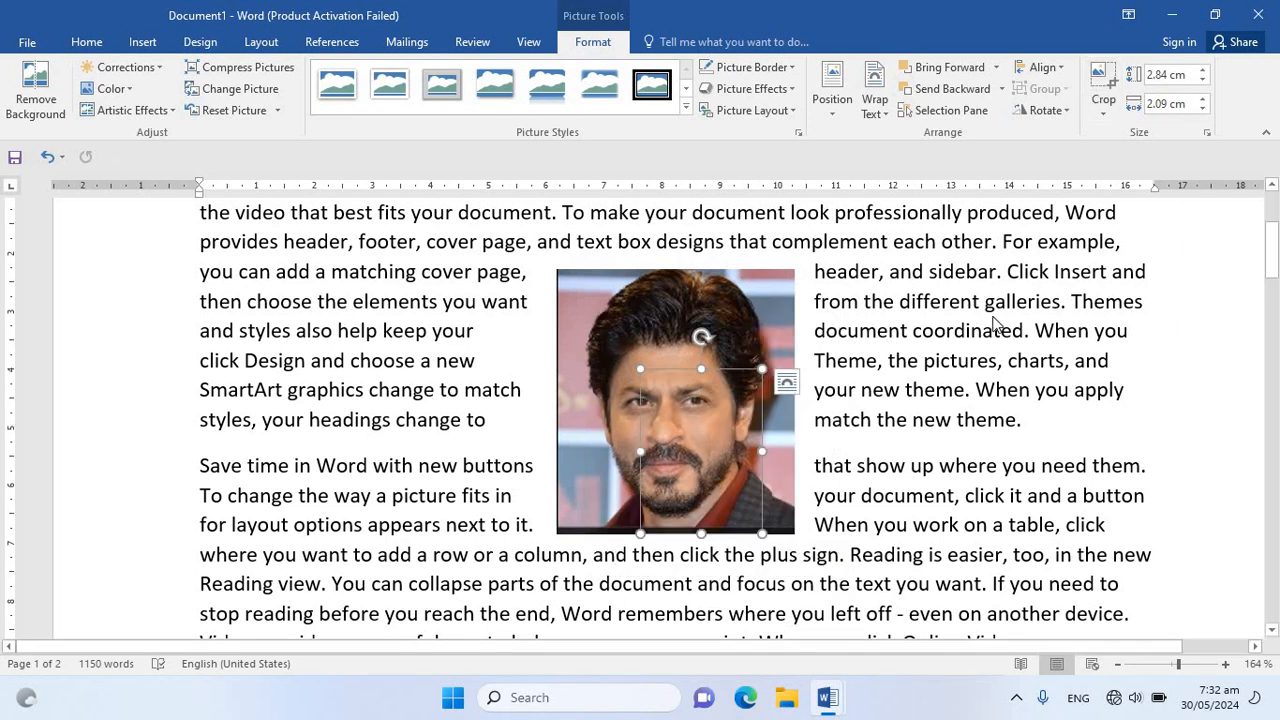
# Separate the pictures, with the cropped one left of the original, and increase the cropped picture's height to 4.5 cm
pyautogui.moveTo(738, 470); pyautogui.dragTo(916, 495)
pyautogui.moveTo(655, 413); pyautogui.dragTo(408, 331)
pyautogui.click(1203, 70)
pyautogui.click(1203, 70)
pyautogui.click(1203, 70)
pyautogui.click(1203, 70)
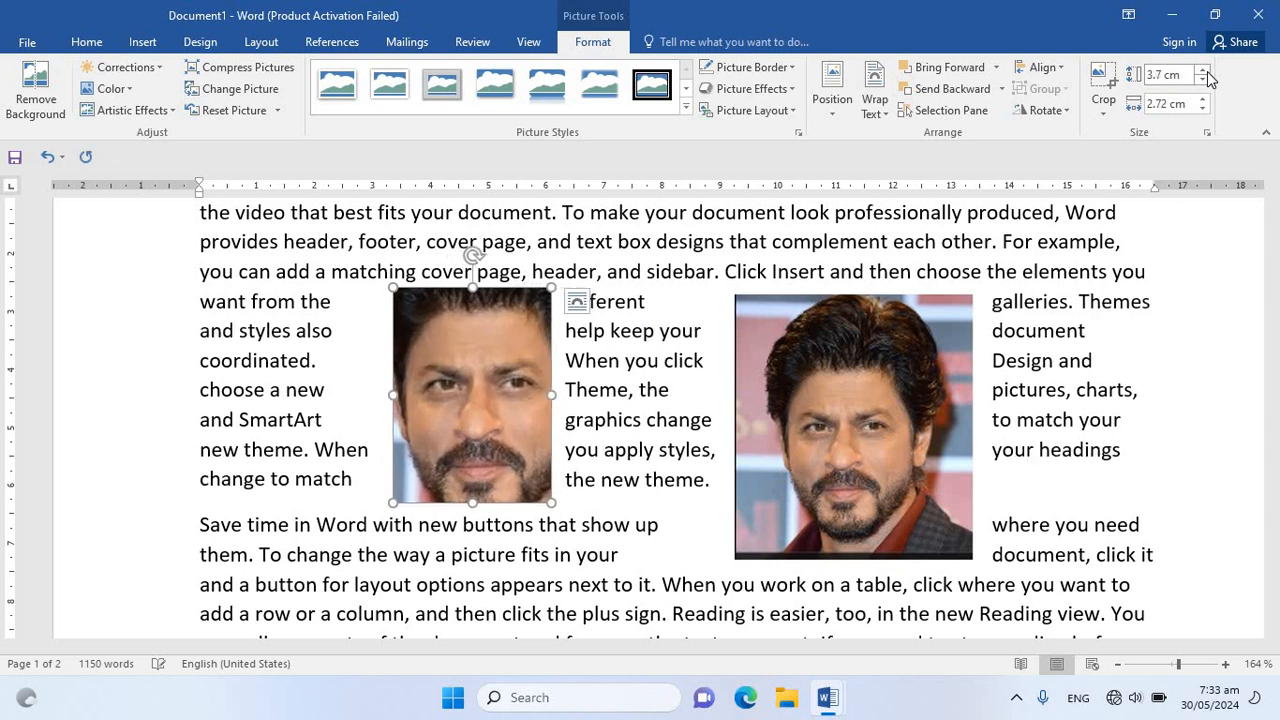
pyautogui.click(1203, 71)
pyautogui.click(1203, 71)
pyautogui.click(1203, 71)
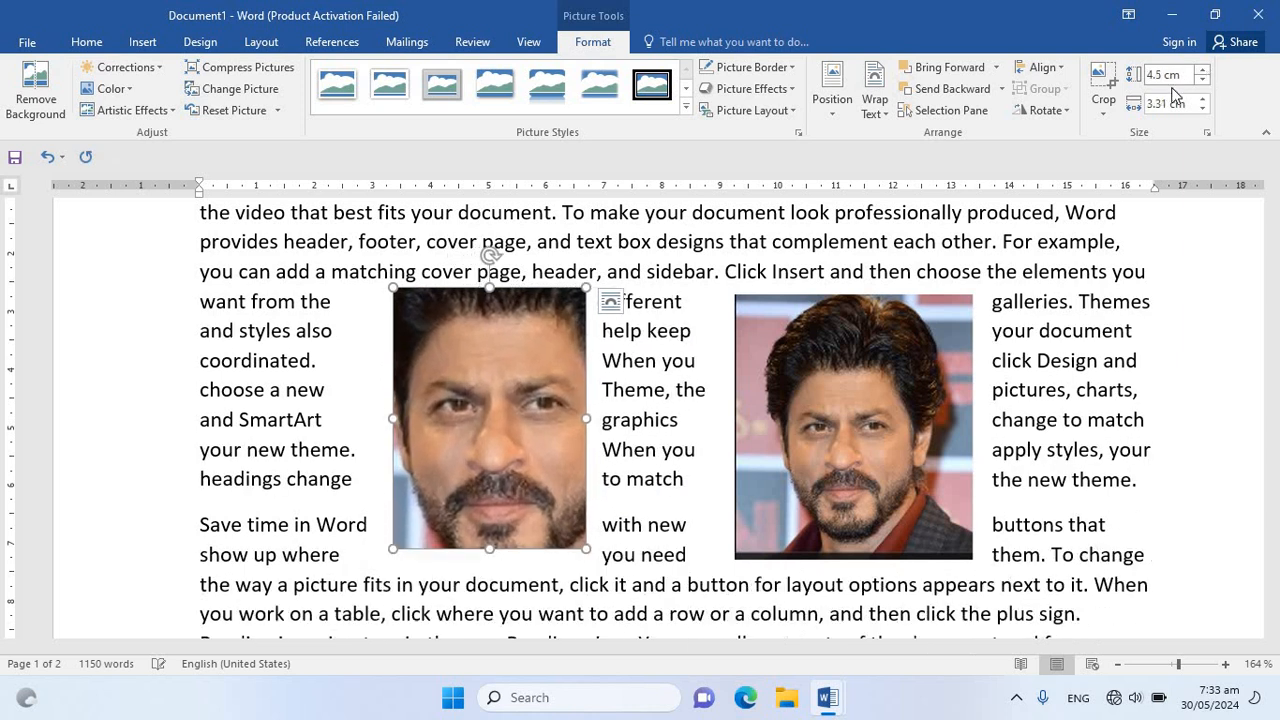
pyautogui.click(1042, 110)
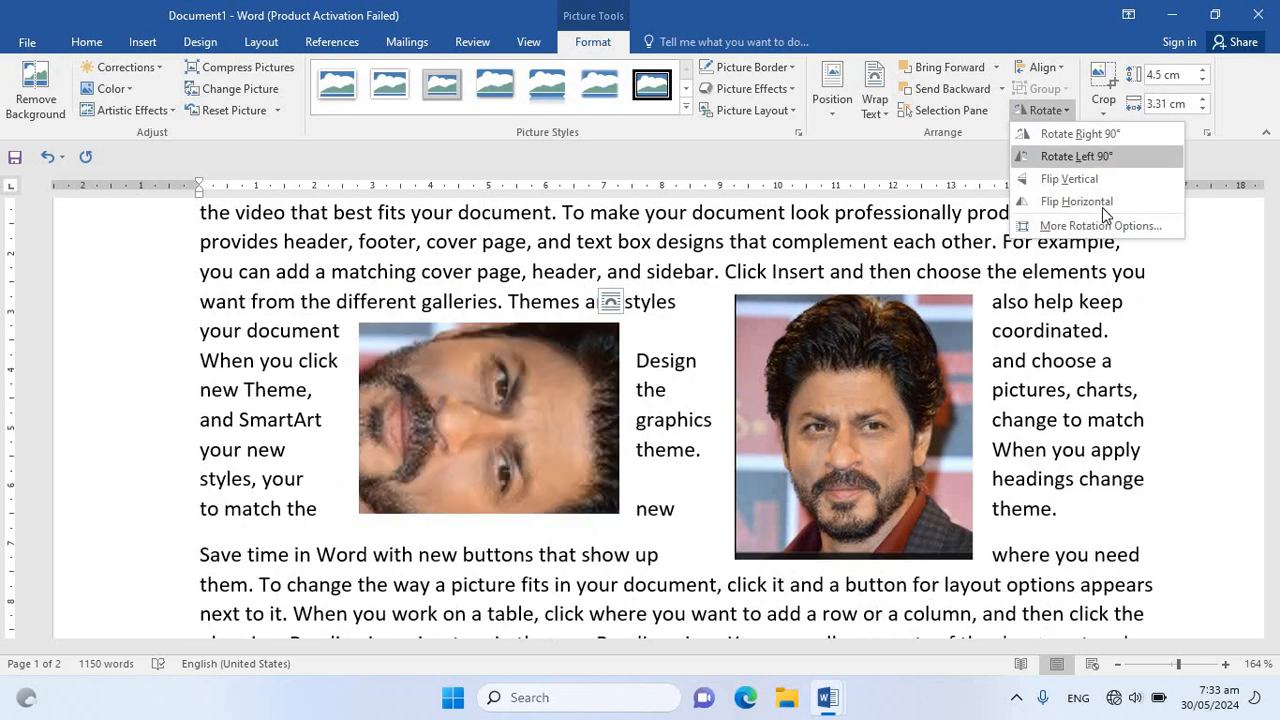
pyautogui.click(1128, 15)
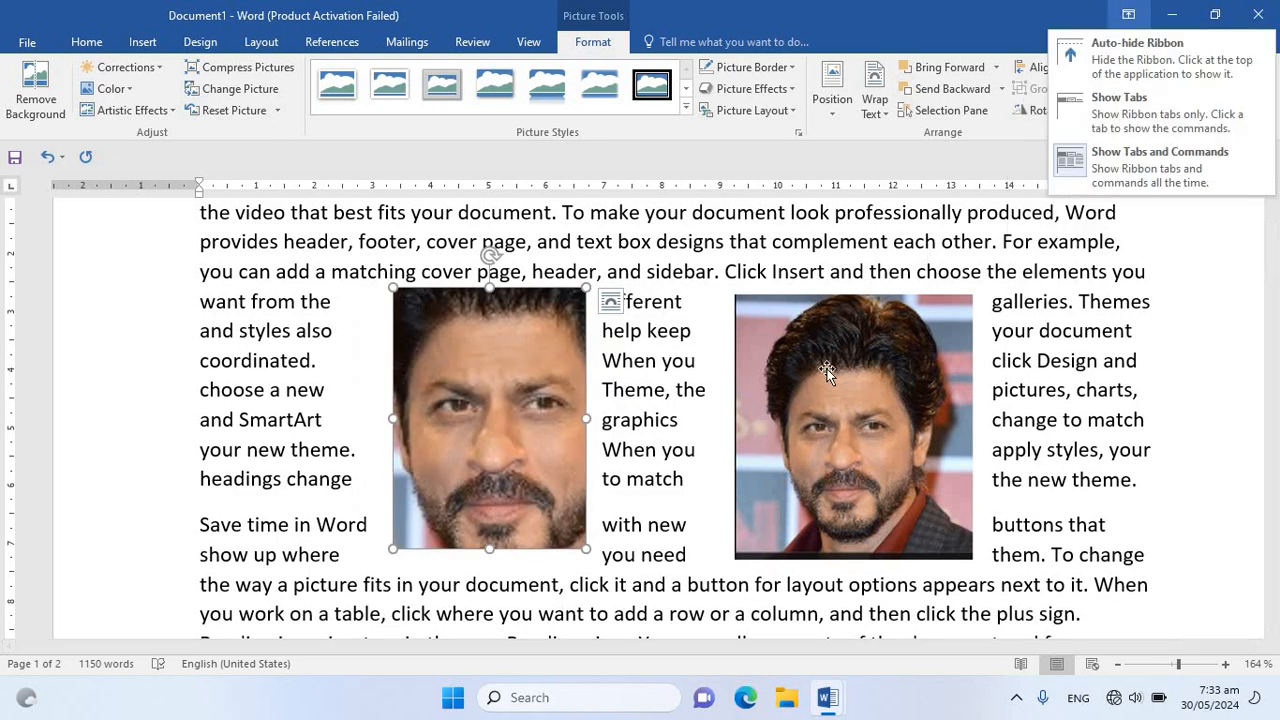
pyautogui.click(826, 371)
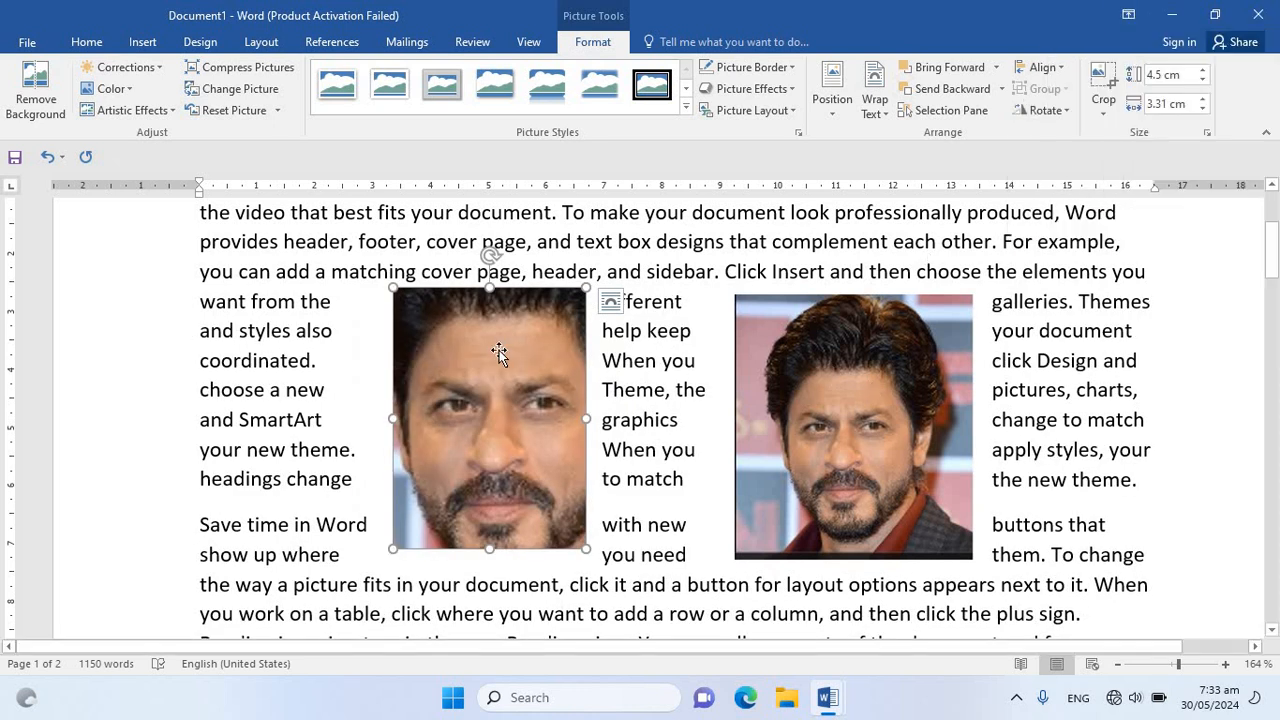
# Group the two pictures to shift them together slightly to the right, and ungroup them
pyautogui.click(856, 438)
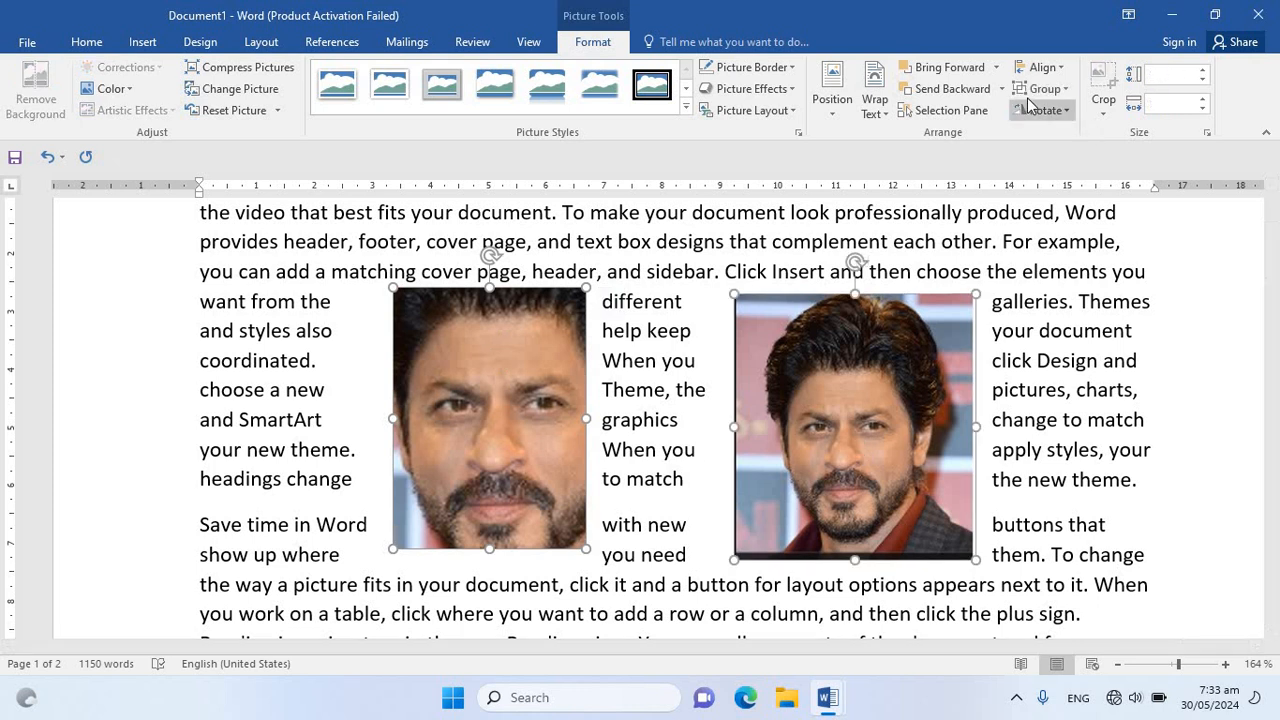
pyautogui.moveTo(826, 402); pyautogui.dragTo(1000, 368)
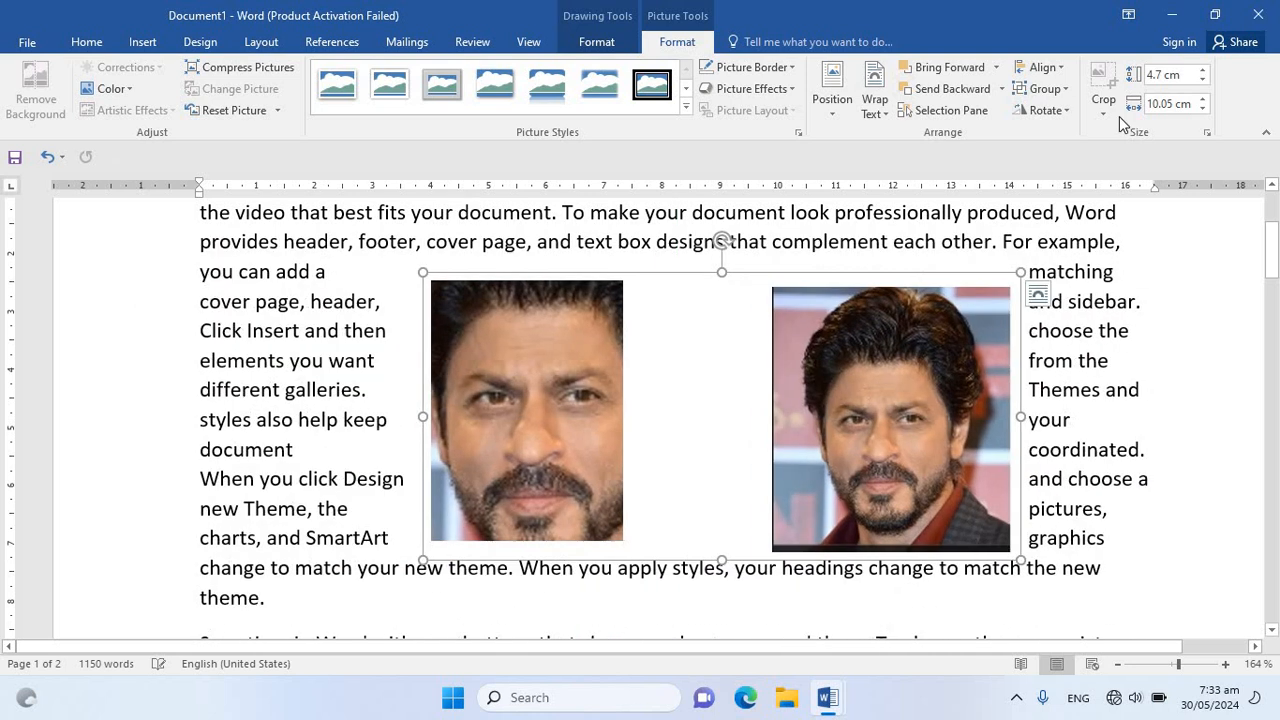
pyautogui.click(1050, 92)
pyautogui.click(1069, 139)
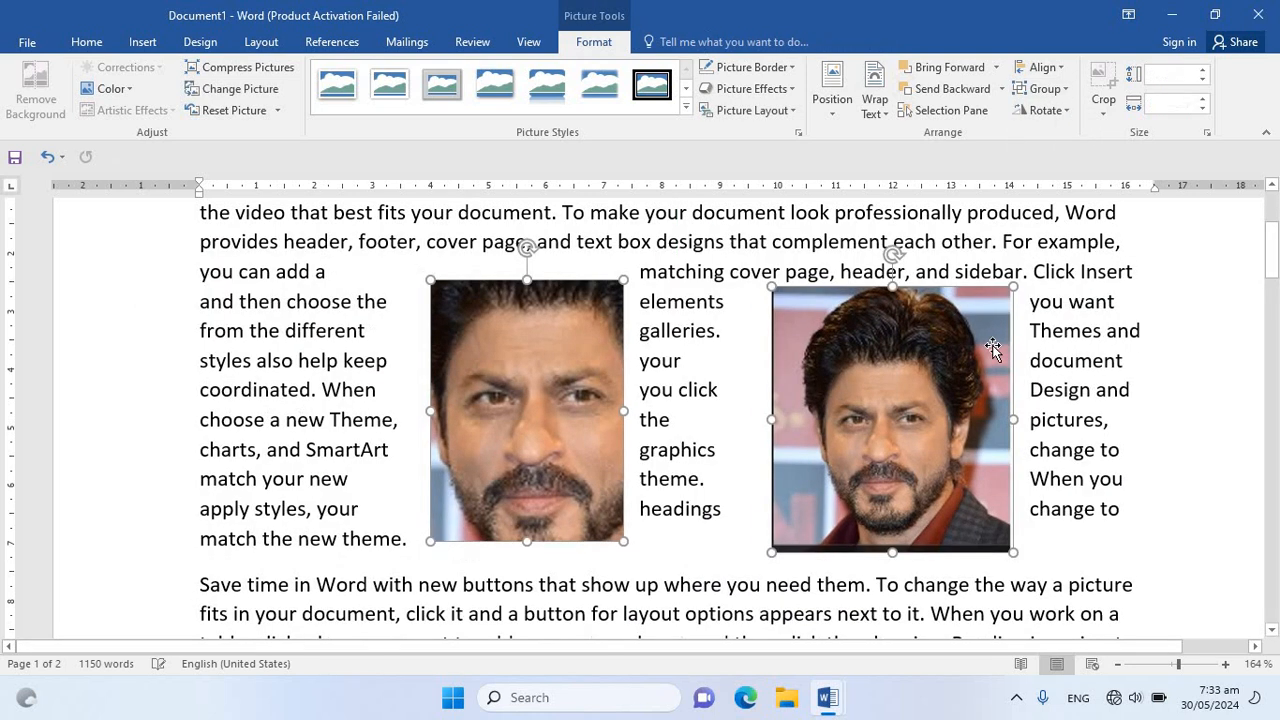
# Move the uncropped picture next to the cropped one's right edge and increase its height to 5.5 cm
pyautogui.click(886, 374)
pyautogui.moveTo(842, 410); pyautogui.dragTo(741, 374)
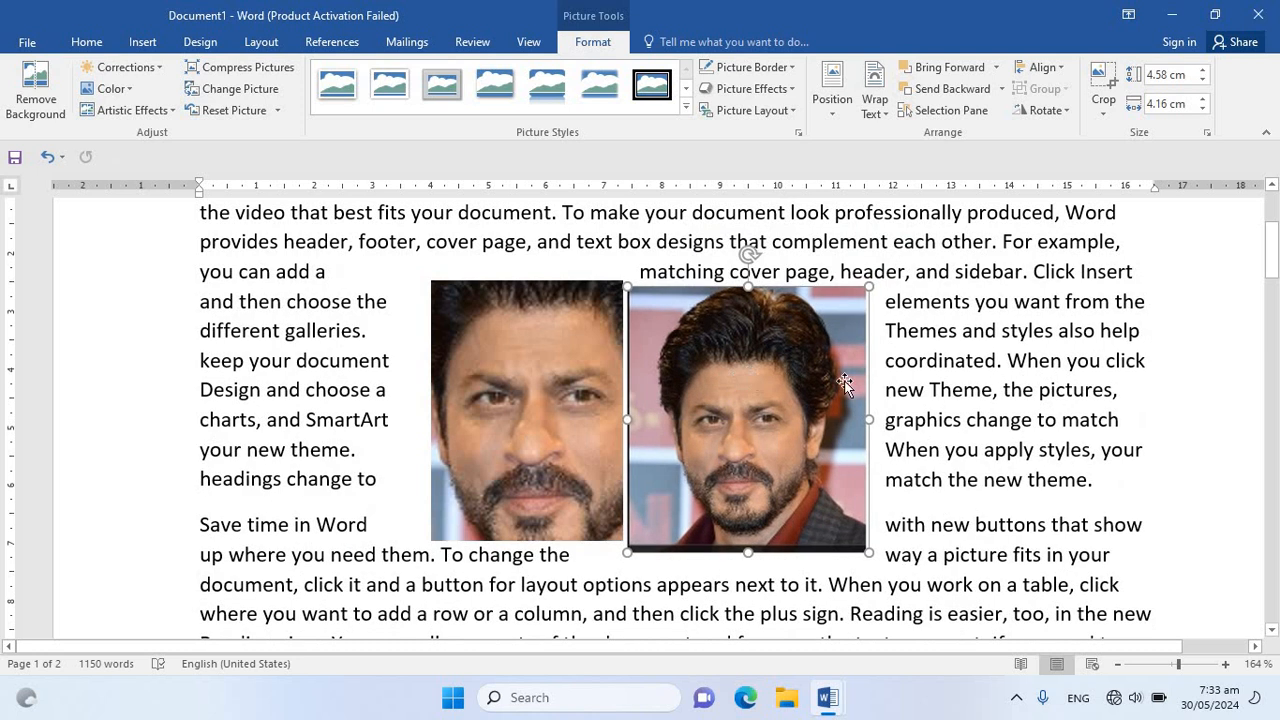
pyautogui.click(1206, 72)
pyautogui.click(1206, 72)
pyautogui.click(1206, 72)
pyautogui.click(1206, 72)
pyautogui.click(1206, 72)
# Hide Picture 1 and Picture 2 one after the other, and make both visible again
pyautogui.click(930, 112)
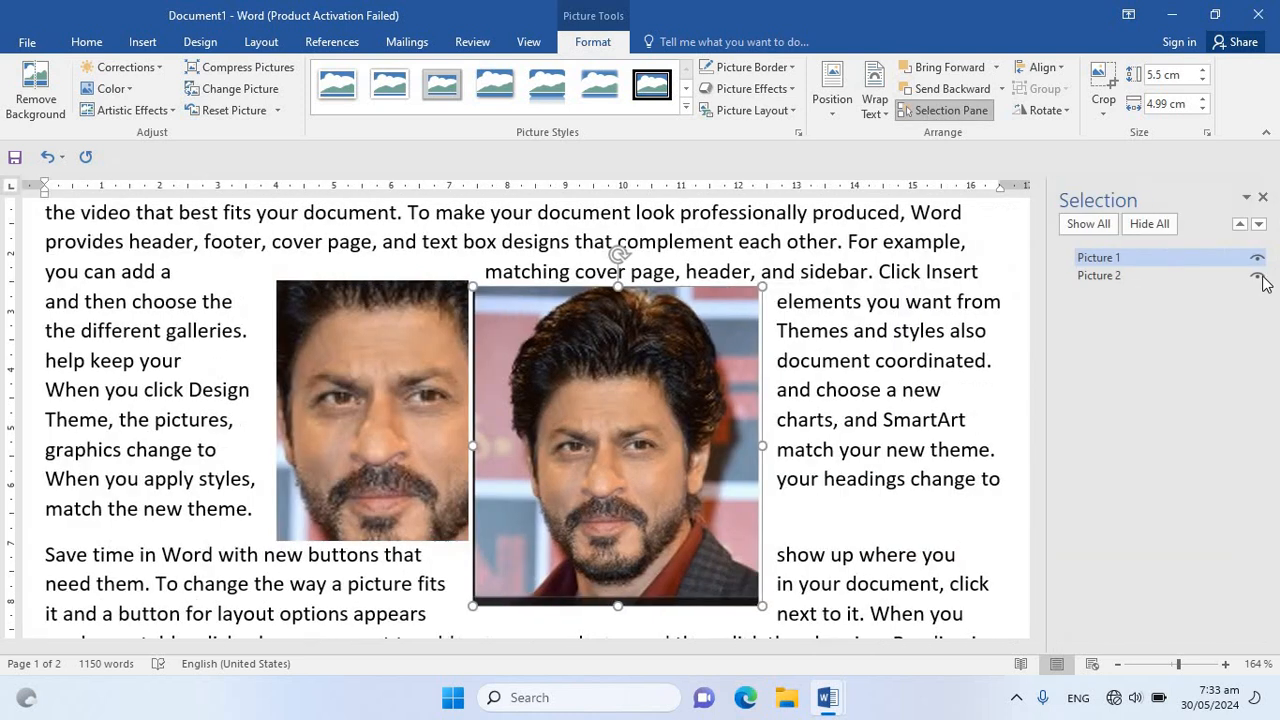
pyautogui.click(1257, 257)
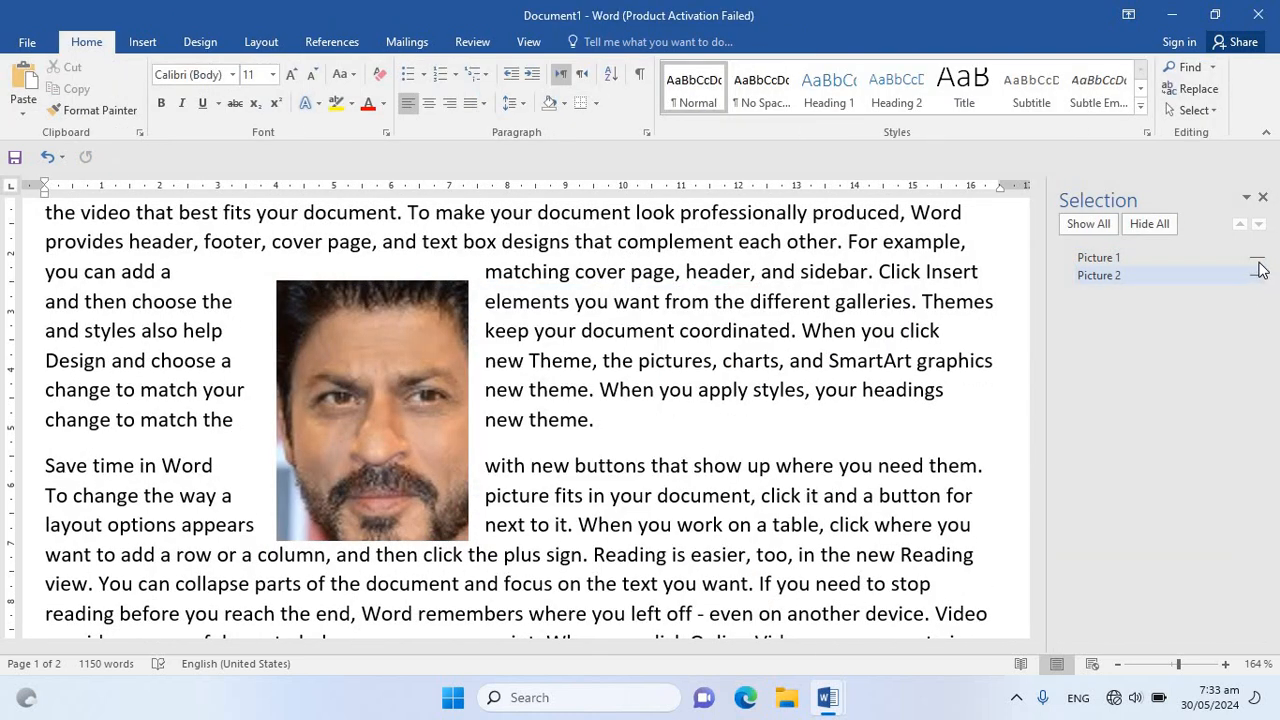
pyautogui.click(1257, 274)
pyautogui.click(1257, 257)
pyautogui.click(1257, 276)
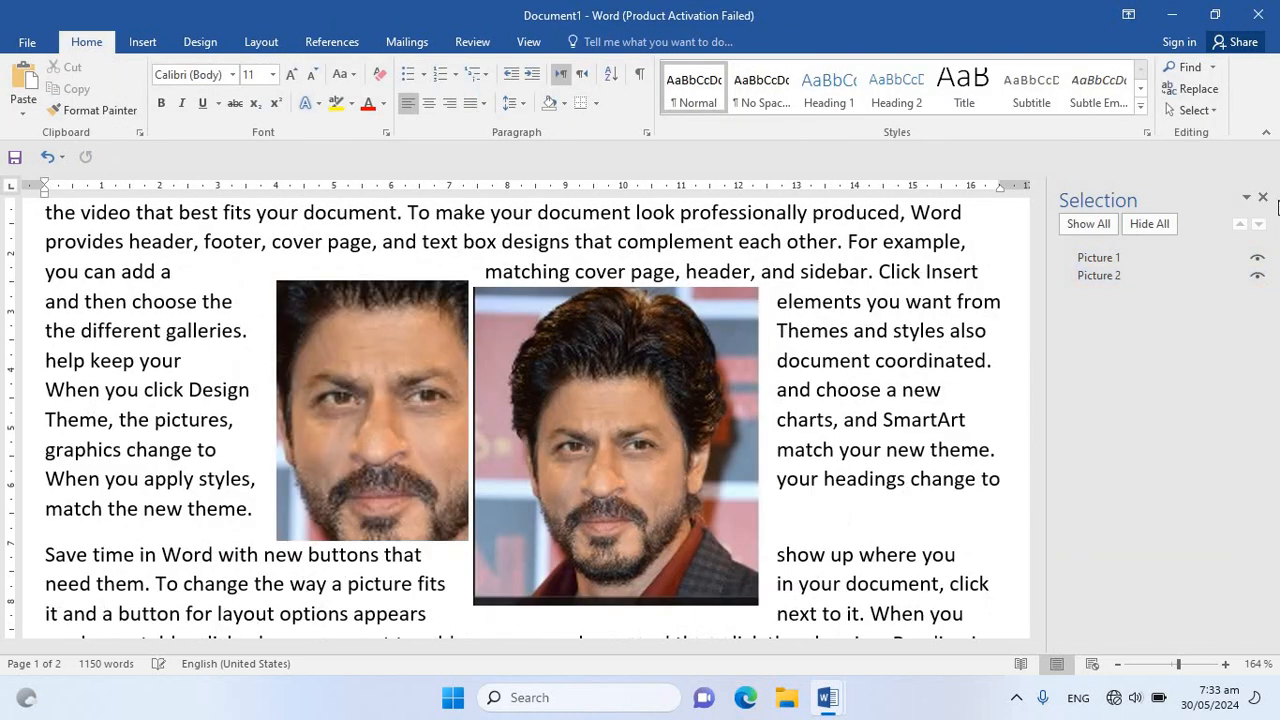
pyautogui.click(1263, 198)
# Move the uncropped picture to the right, leaving a gap beside the cropped one, and send it to the back
pyautogui.click(712, 402)
pyautogui.moveTo(712, 402); pyautogui.dragTo(805, 386)
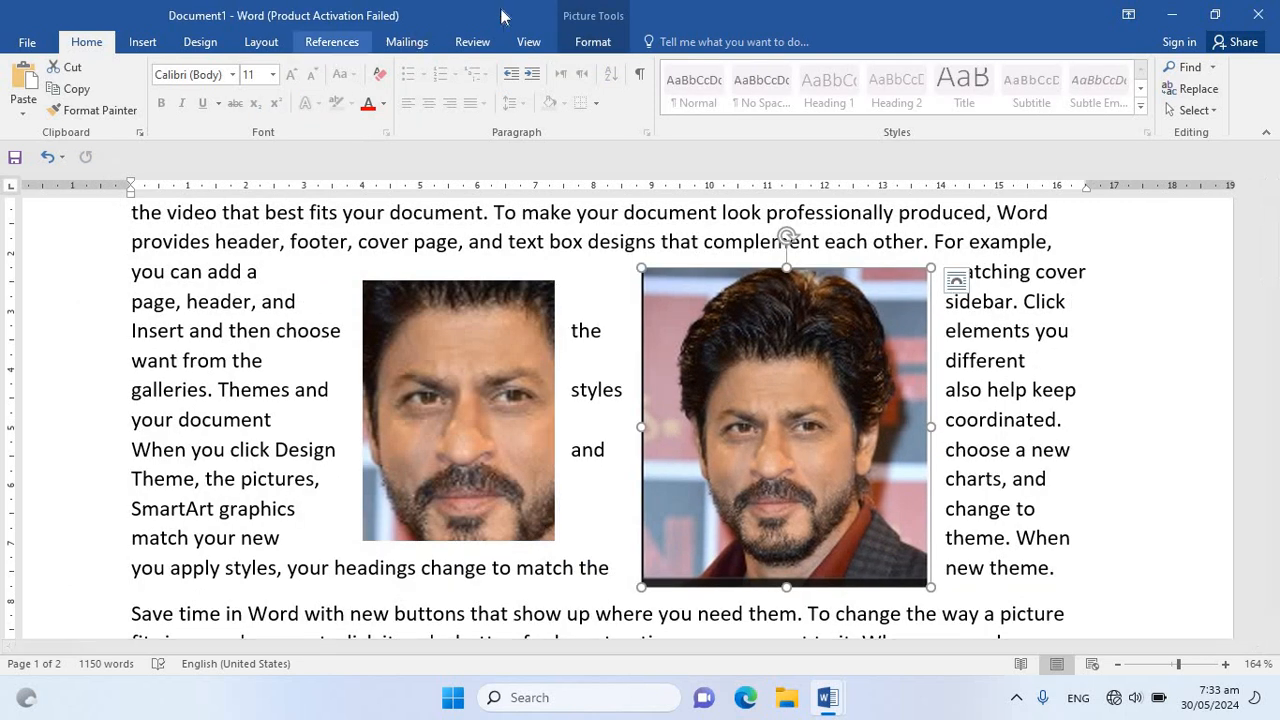
pyautogui.click(593, 42)
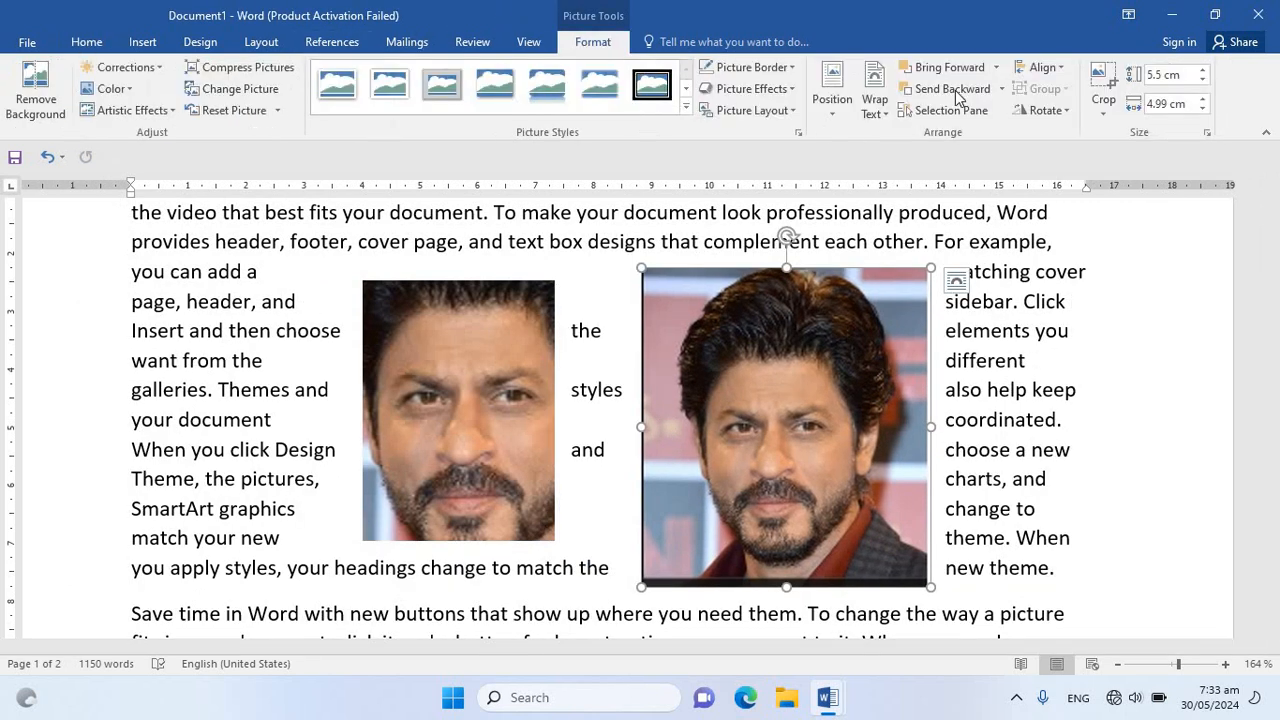
pyautogui.click(1001, 90)
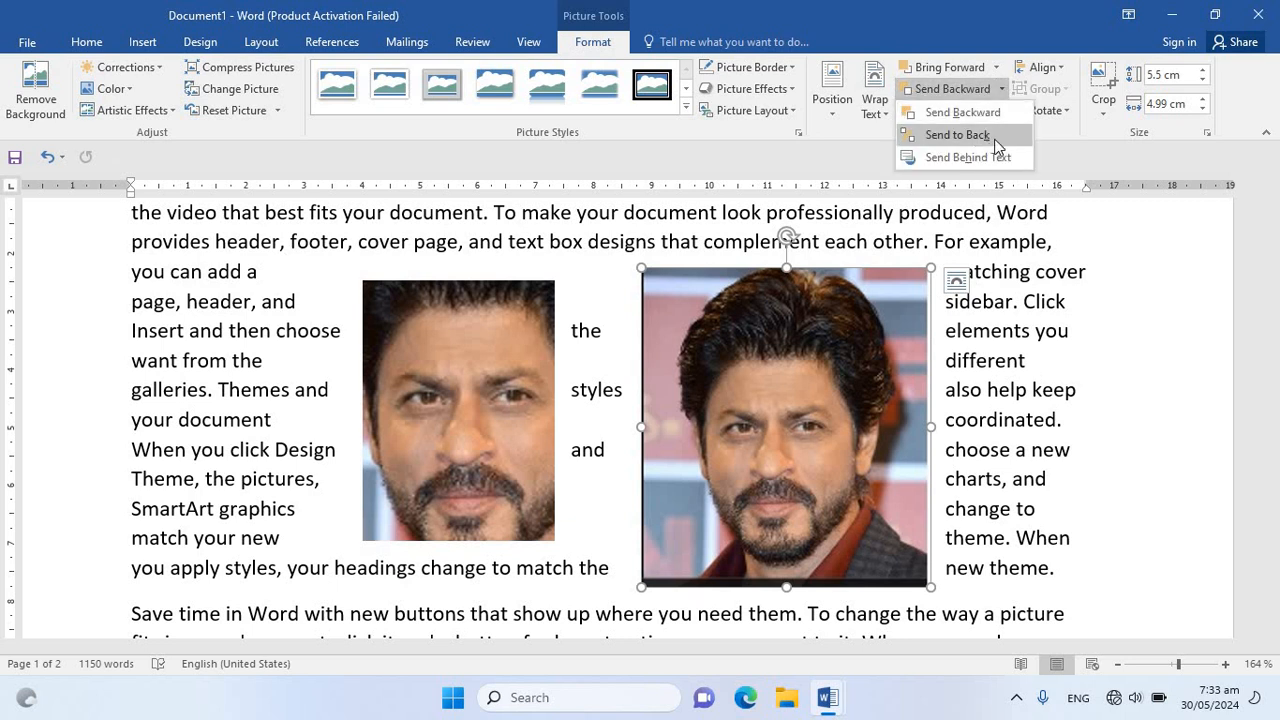
pyautogui.click(982, 147)
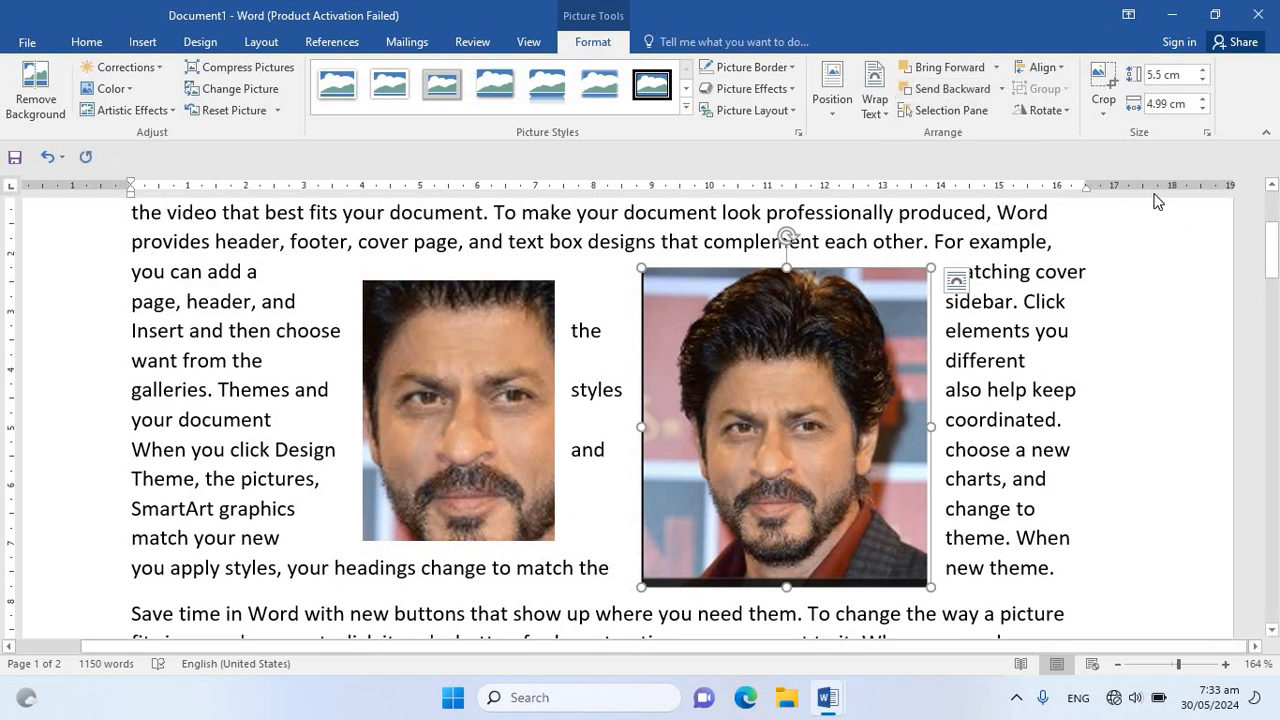